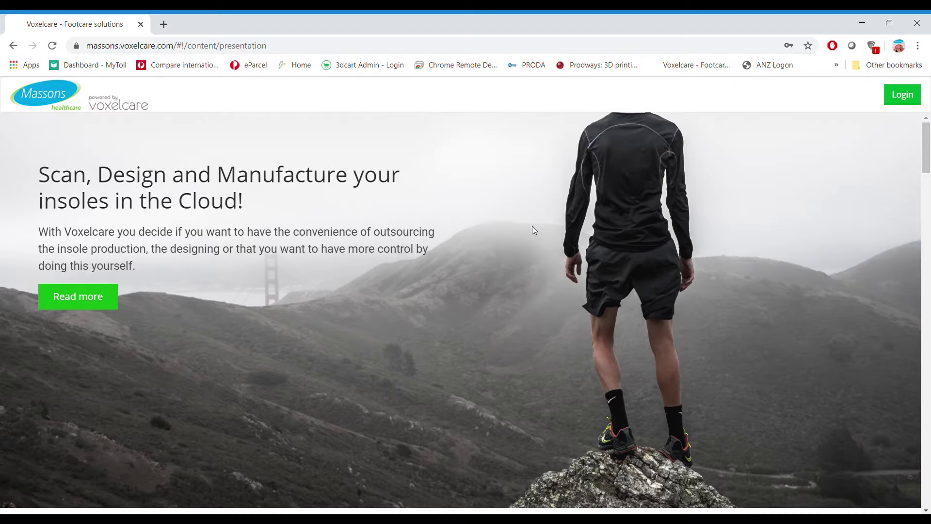
# Sign in to the Massons Healthcare portal with the saved credentials.
pyautogui.click(920, 101)
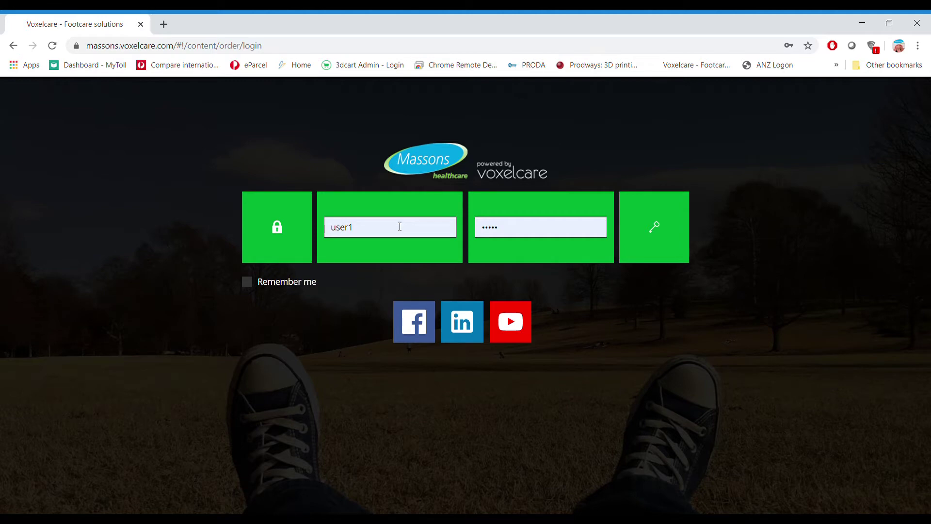
pyautogui.click(646, 245)
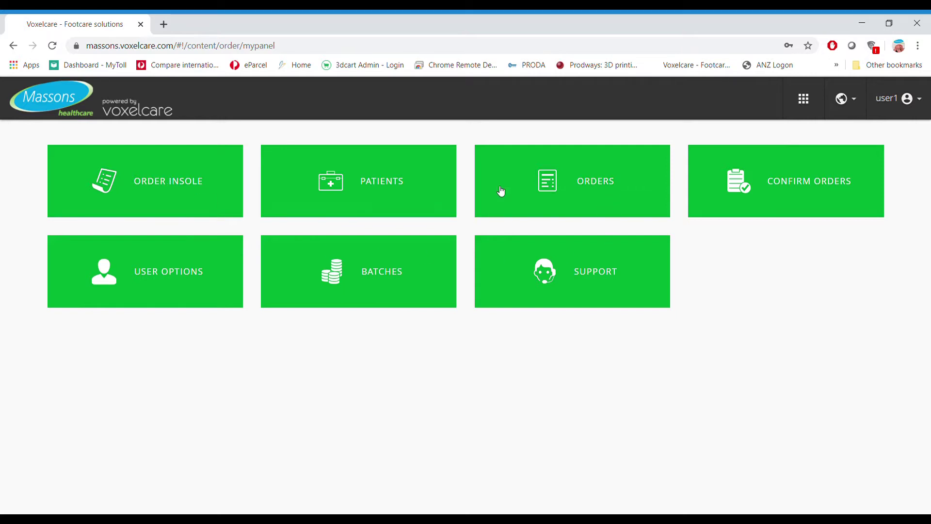
# Start a new insole order and expand the patient data form down to the scan import buttons.
pyautogui.click(187, 182)
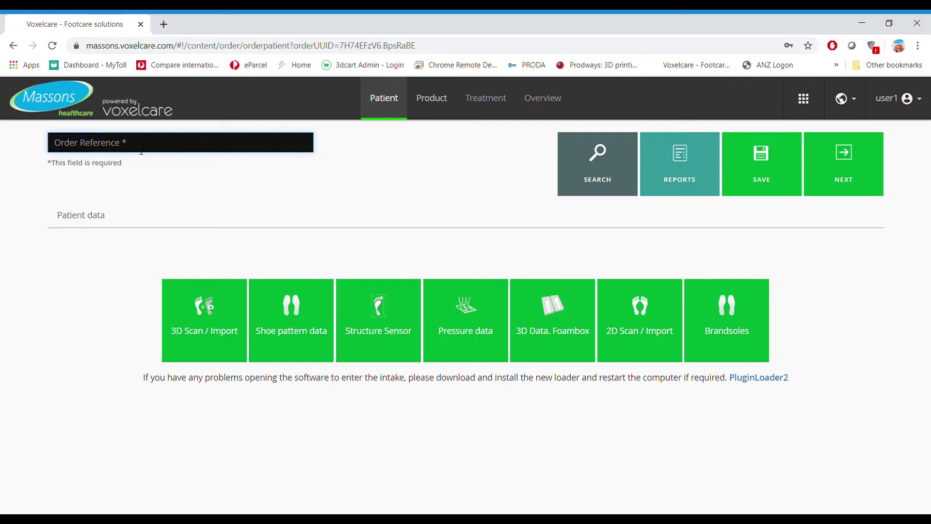
pyautogui.click(74, 217)
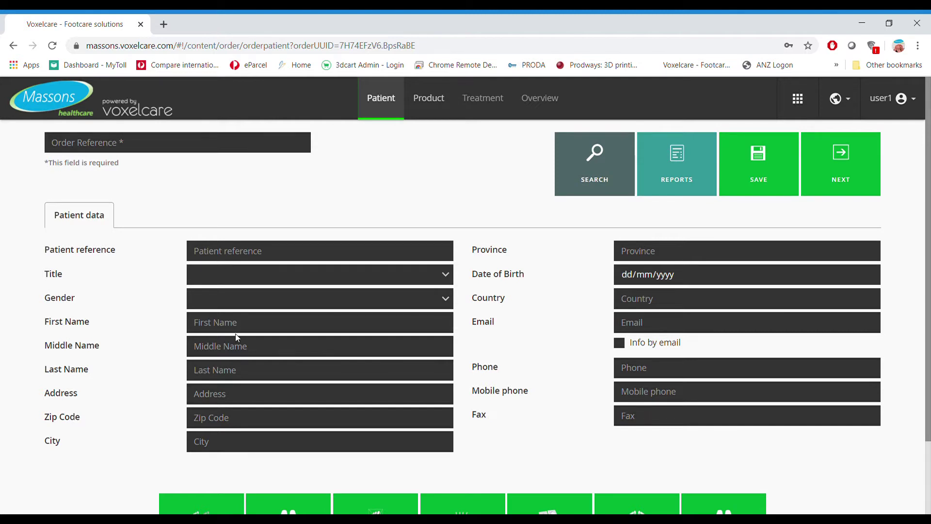
pyautogui.scroll(-2, 209, 279)
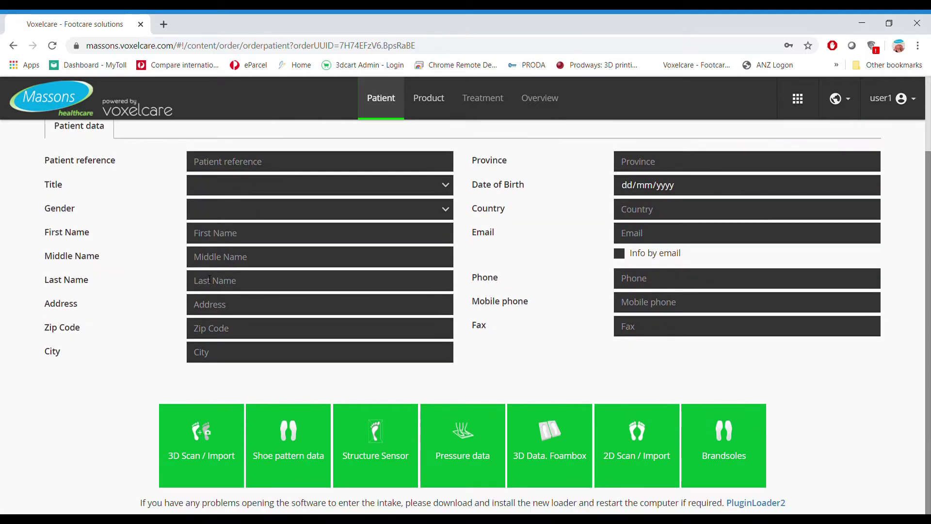
# Launch the 3D scan import tool and pick the foambox scan file for the left foot.
pyautogui.click(215, 447)
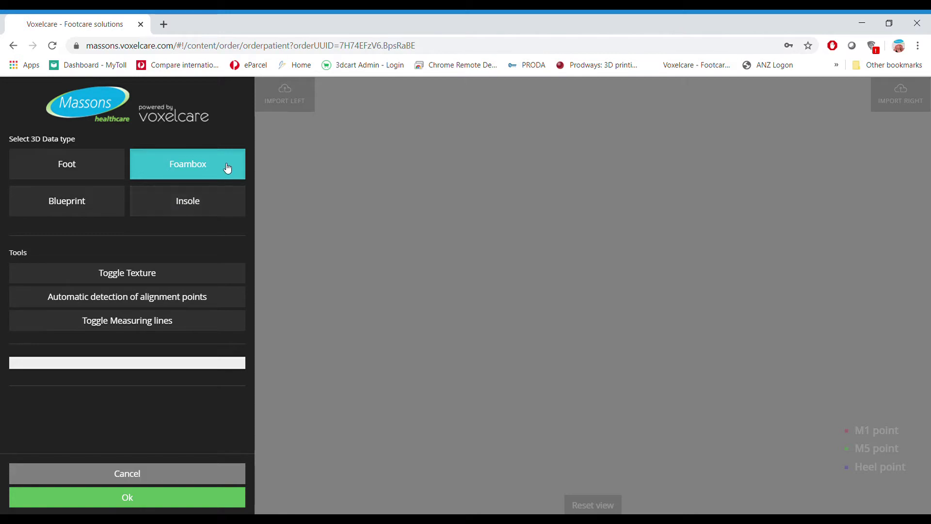
pyautogui.click(284, 99)
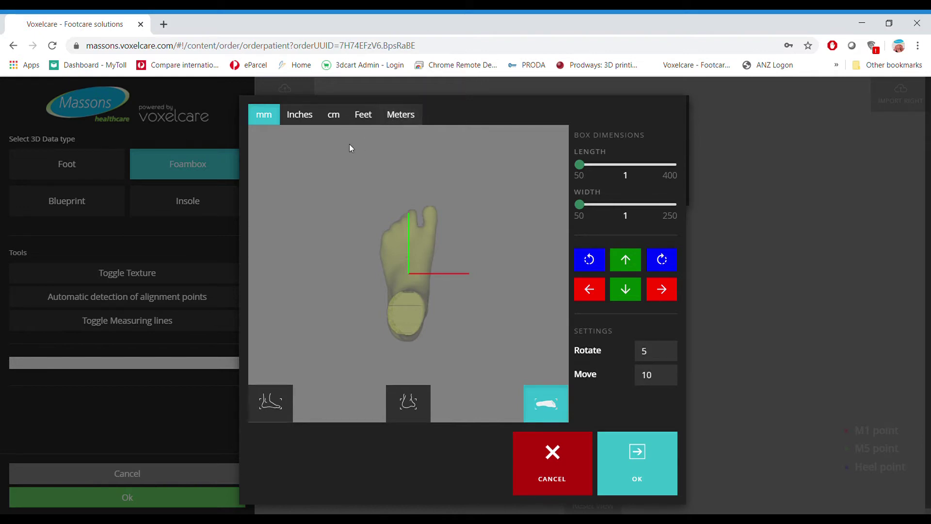
# Switch the foambox alignment units to Meters and inspect the left scan from several angles.
pyautogui.click(405, 117)
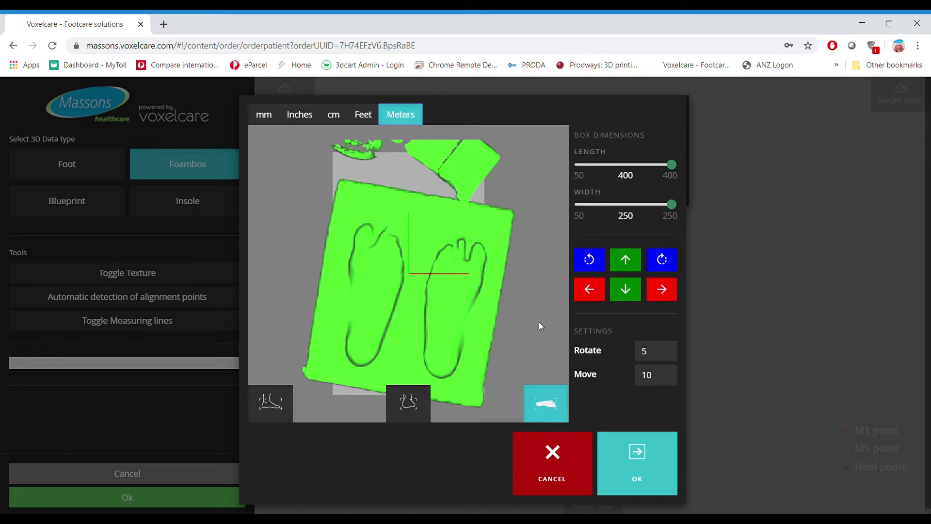
pyautogui.moveTo(520, 343); pyautogui.dragTo(414, 303)
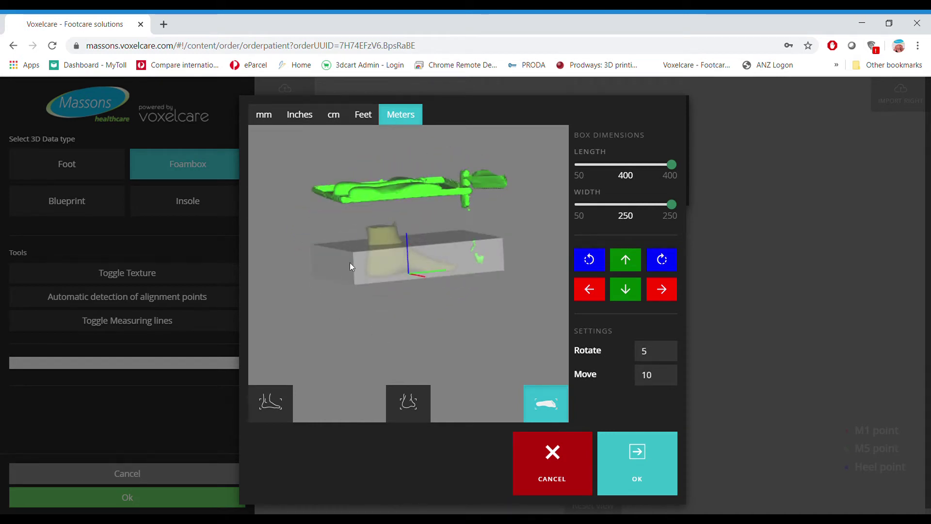
pyautogui.moveTo(436, 284); pyautogui.dragTo(419, 267)
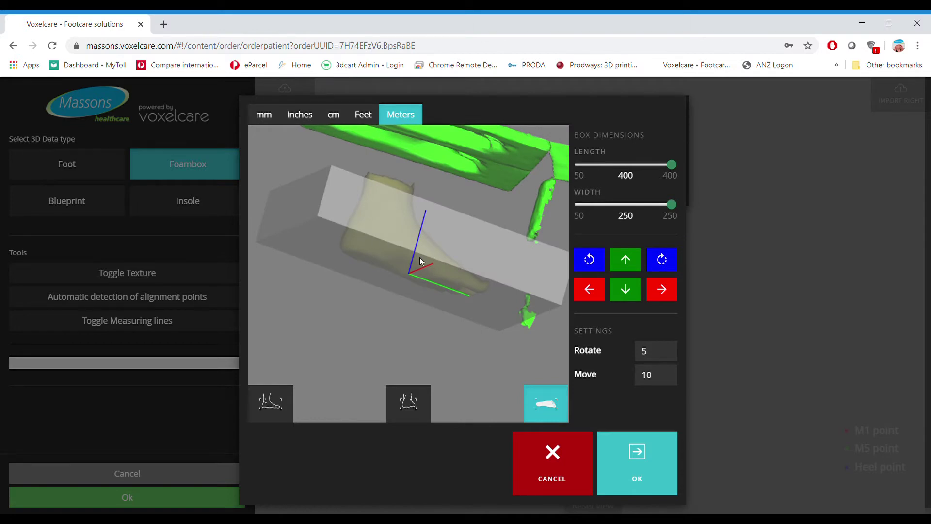
pyautogui.moveTo(420, 257); pyautogui.dragTo(458, 266)
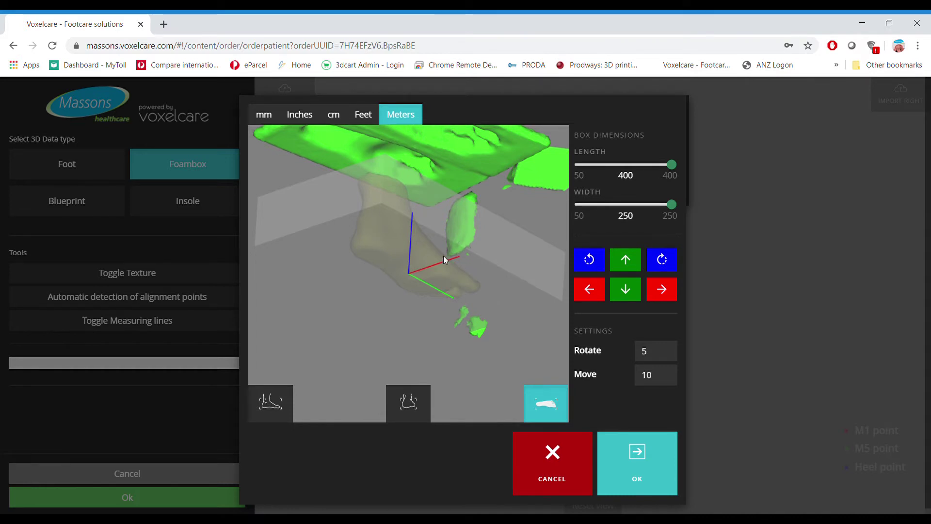
pyautogui.click(282, 407)
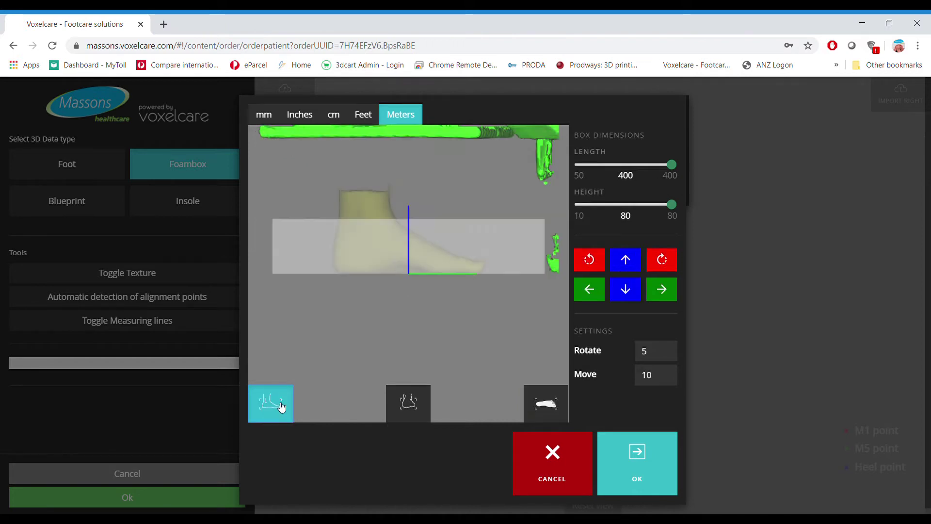
# Make initial rotate and raise adjustments to the scan, then set the rotation step to 90.
pyautogui.click(408, 404)
pyautogui.click(555, 402)
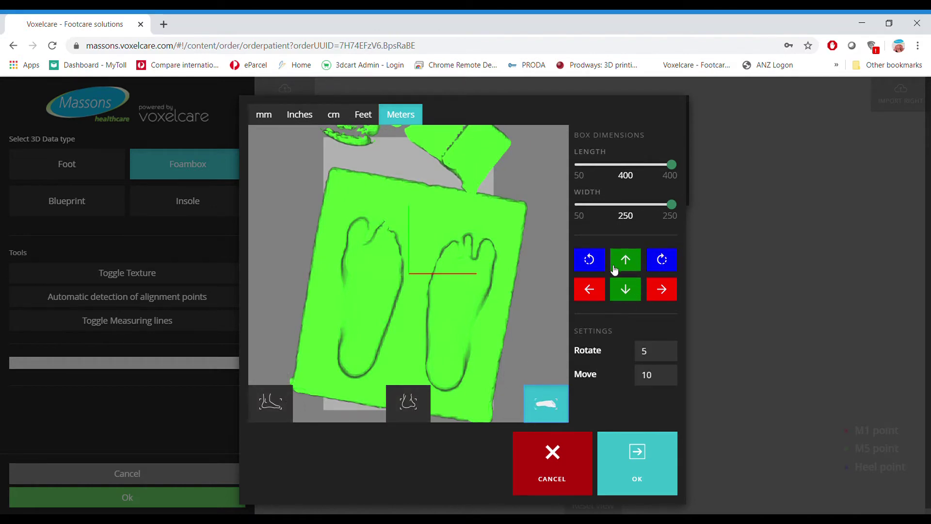
pyautogui.click(596, 265)
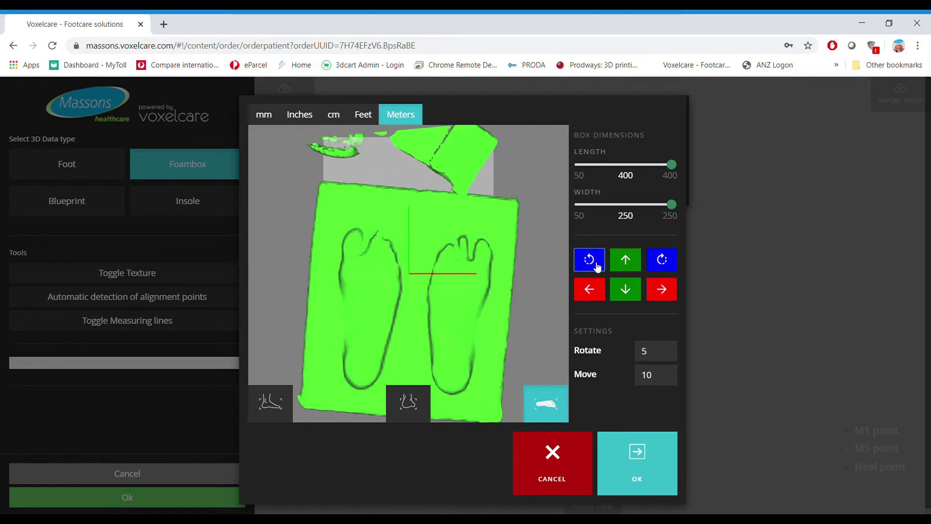
pyautogui.click(597, 266)
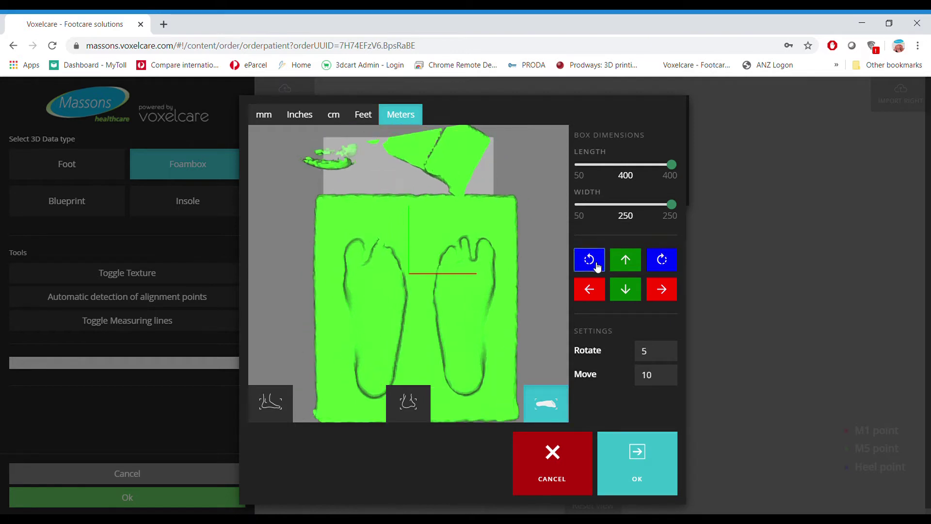
pyautogui.click(627, 262)
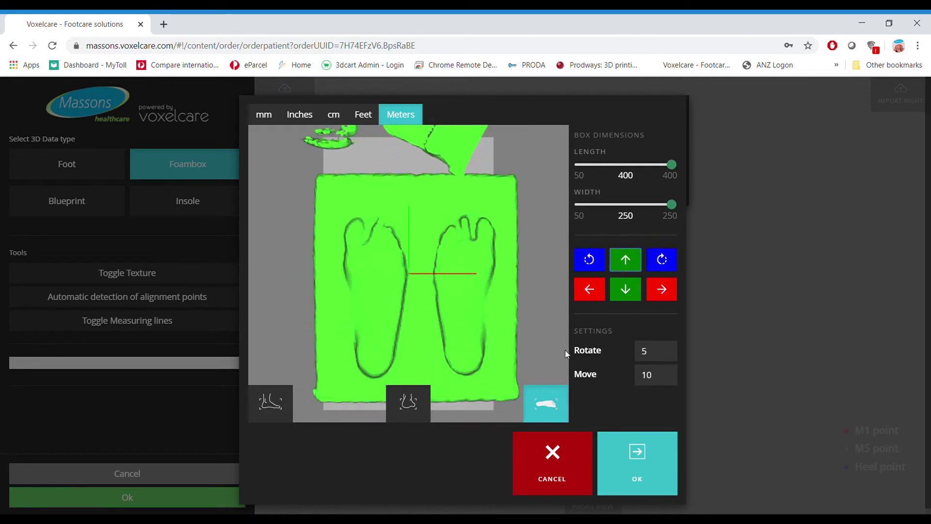
pyautogui.click(658, 358)
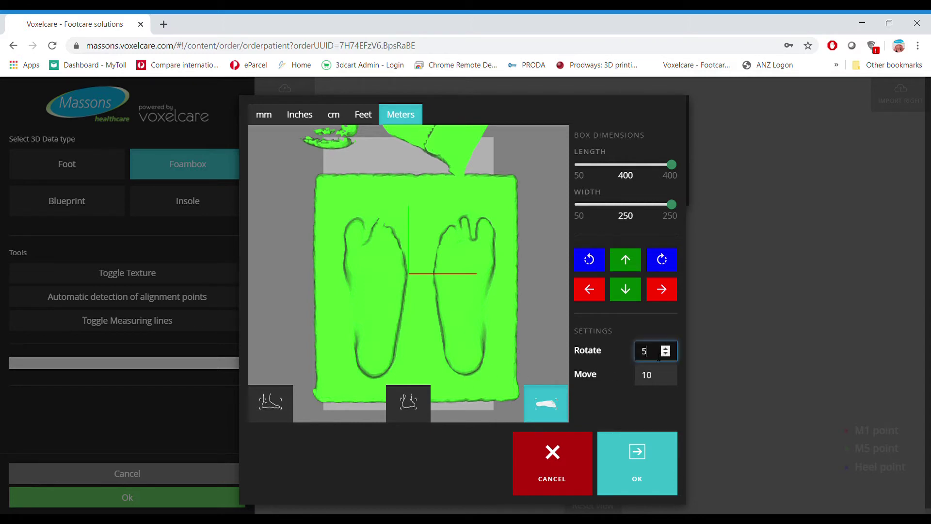
pyautogui.press('BackSpace')
pyautogui.write('90')
# In lateral view, rotate the scan 180° to lie flat, shift it left three times and raise it.
pyautogui.click(272, 404)
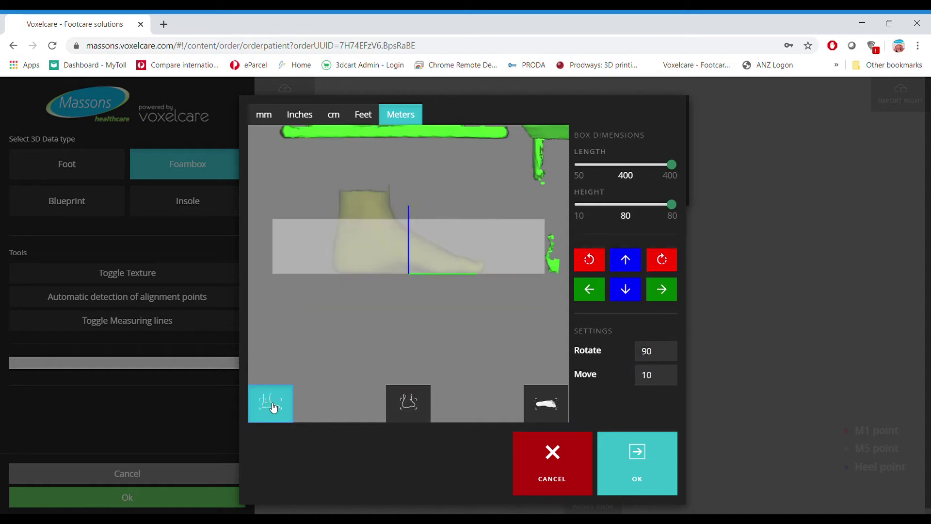
pyautogui.click(589, 262)
pyautogui.click(589, 261)
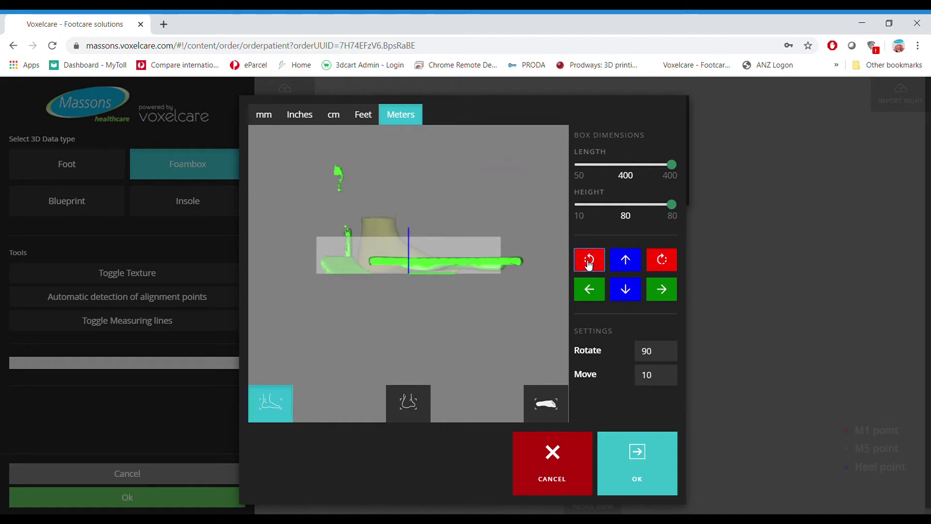
pyautogui.click(587, 288)
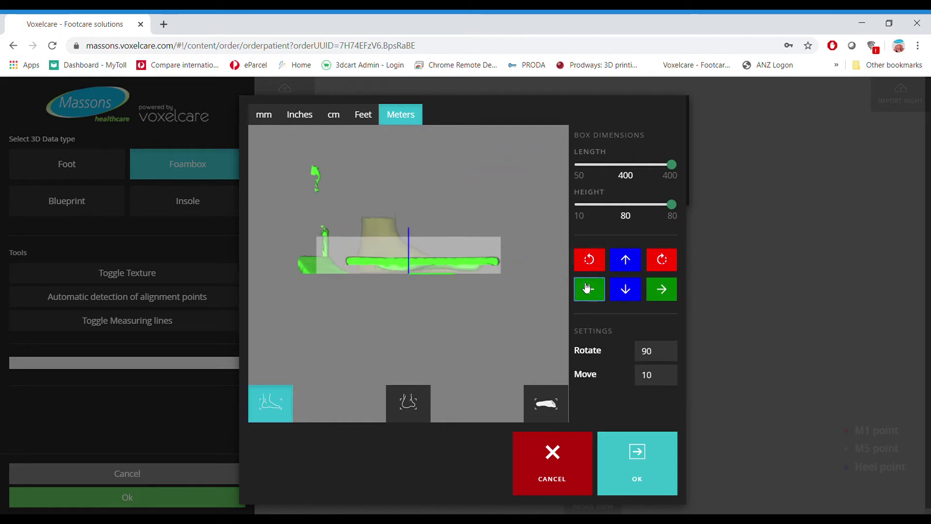
pyautogui.click(587, 287)
pyautogui.click(587, 287)
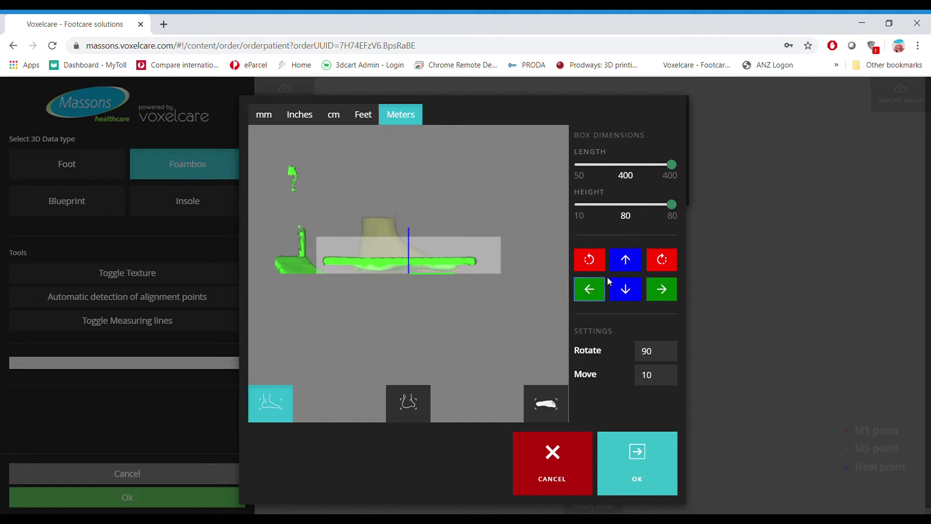
pyautogui.click(632, 266)
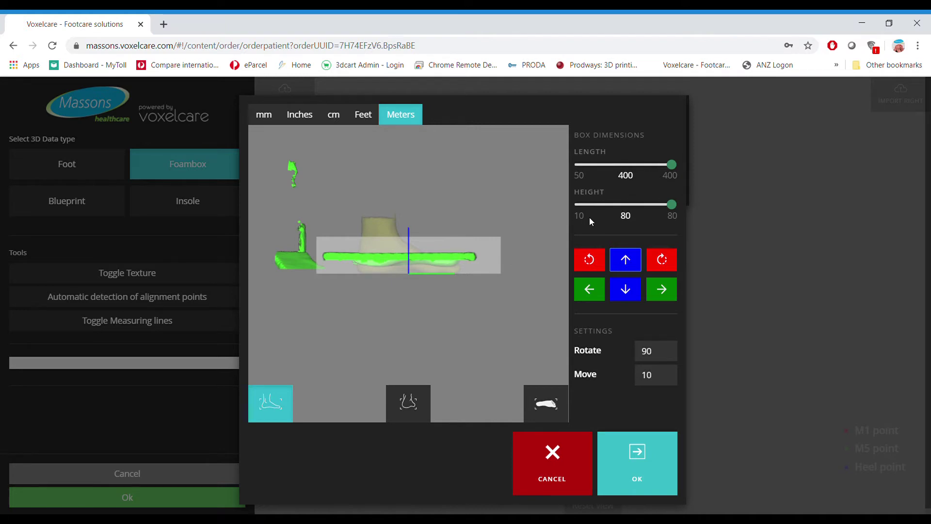
# In top view, rotate the scan 180° and move it up and left to centre the foot impression.
pyautogui.click(546, 405)
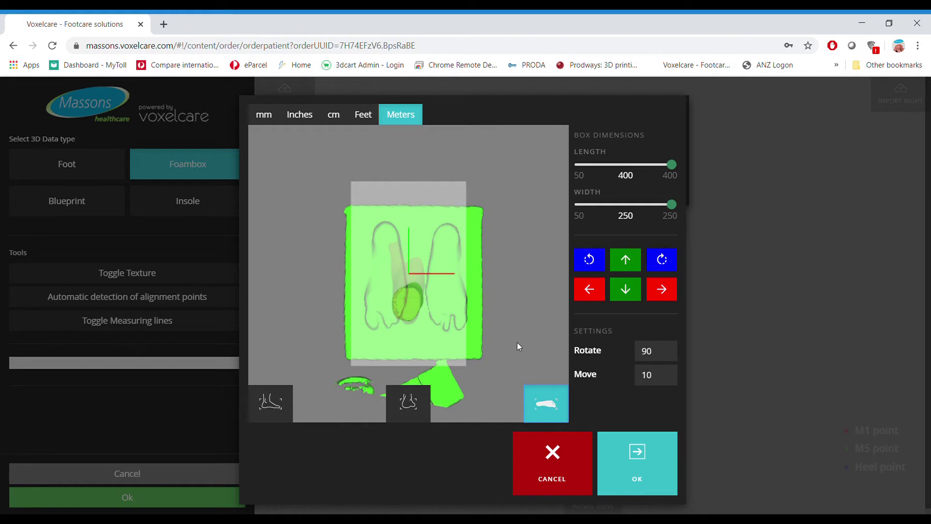
pyautogui.moveTo(509, 349); pyautogui.dragTo(543, 400)
pyautogui.click(546, 404)
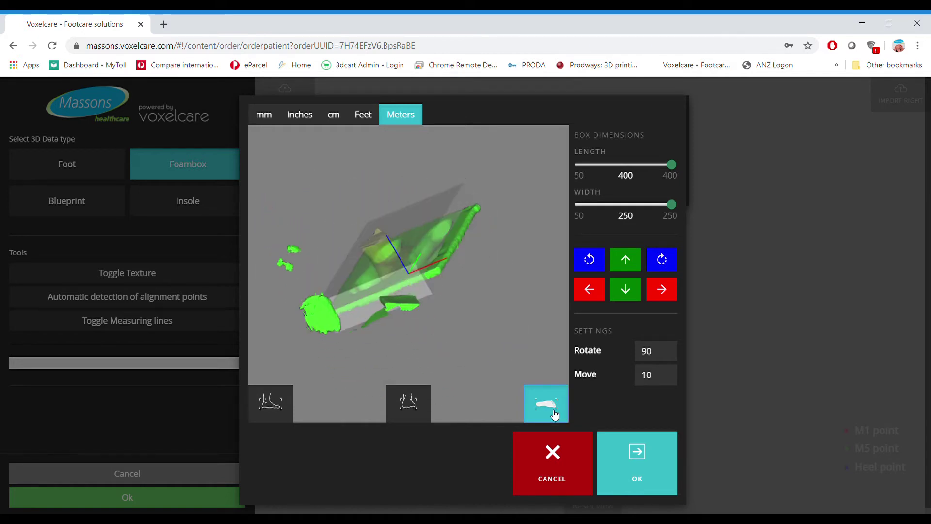
pyautogui.click(589, 260)
pyautogui.click(589, 259)
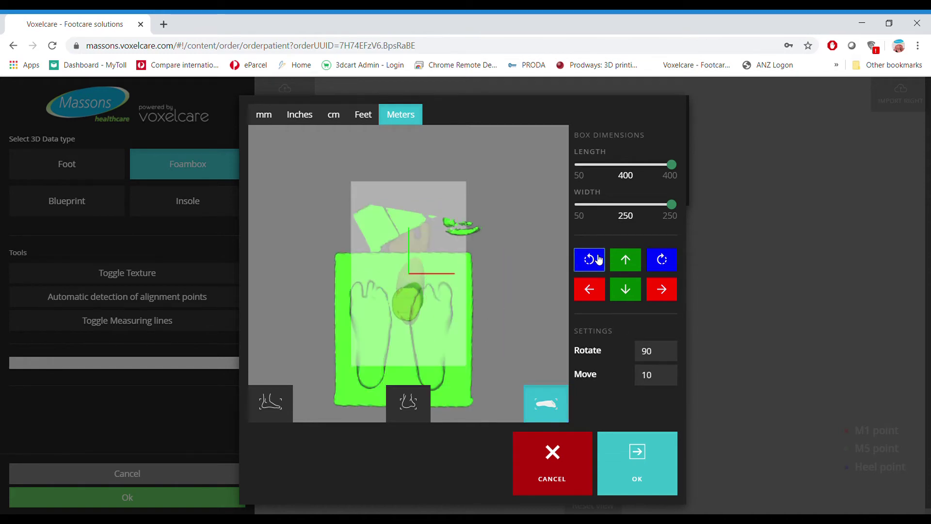
pyautogui.click(627, 257)
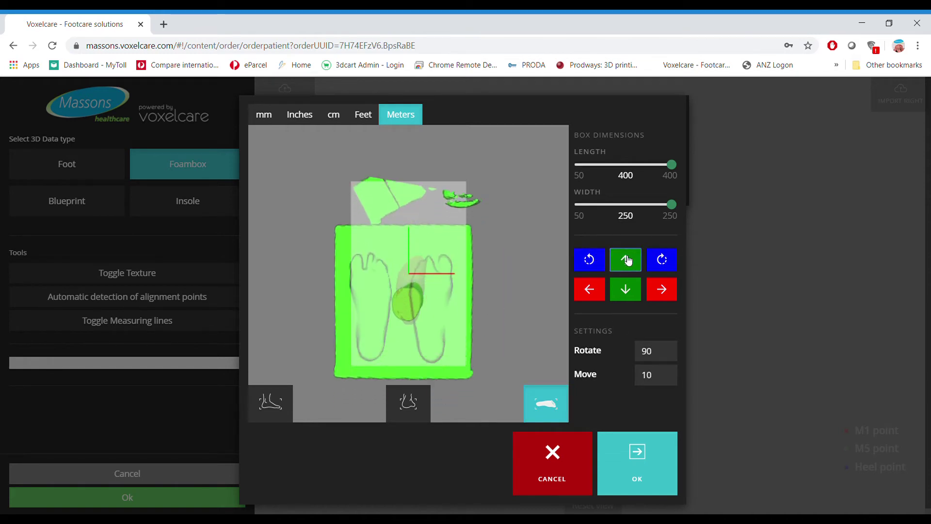
pyautogui.click(593, 290)
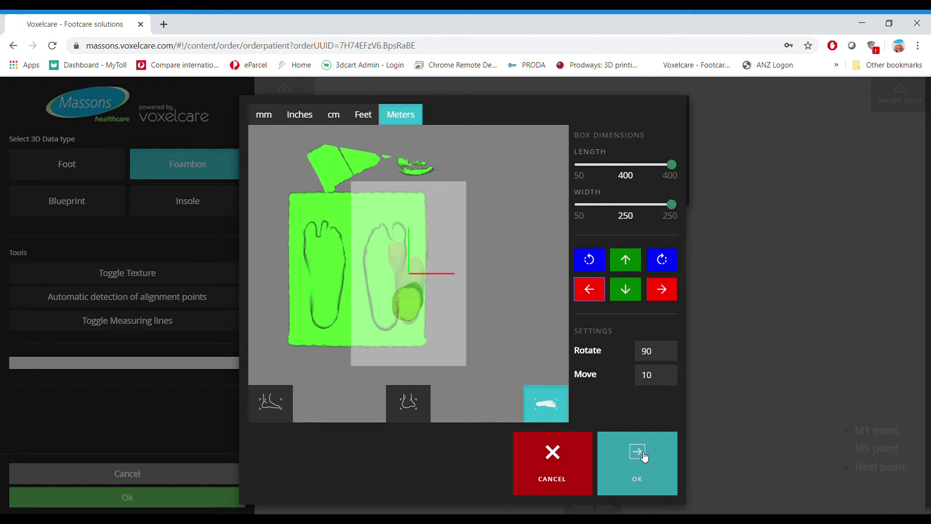
pyautogui.moveTo(499, 336); pyautogui.dragTo(517, 302)
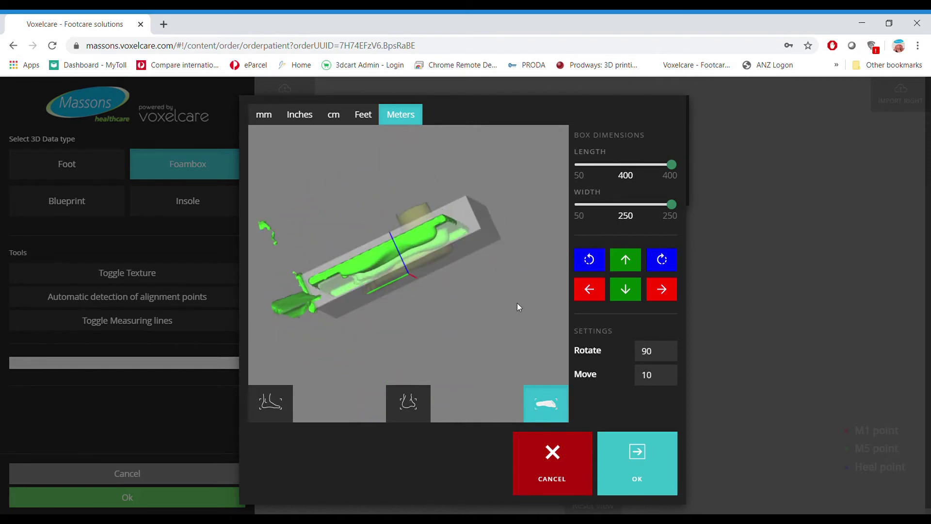
# Confirm the foambox alignment and position the M1, M5 and heel points on the left scan.
pyautogui.click(639, 458)
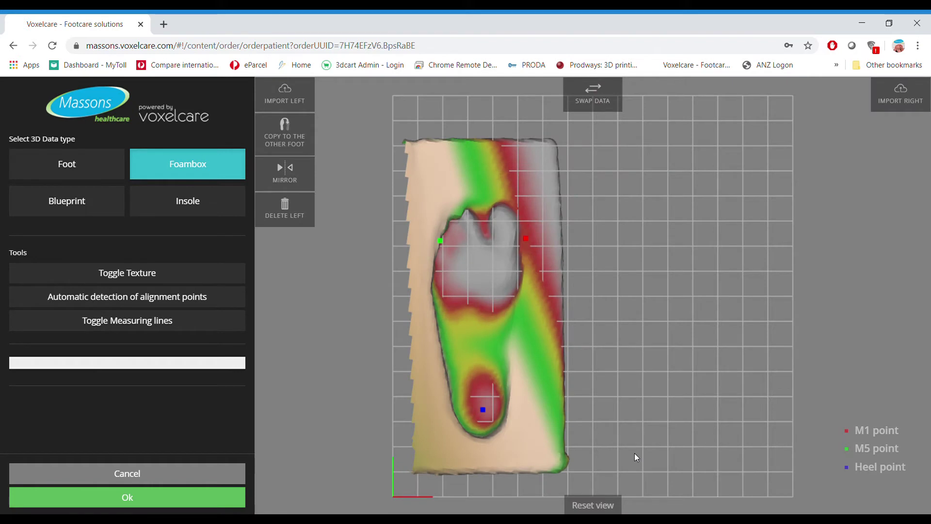
pyautogui.moveTo(527, 239); pyautogui.dragTo(506, 270)
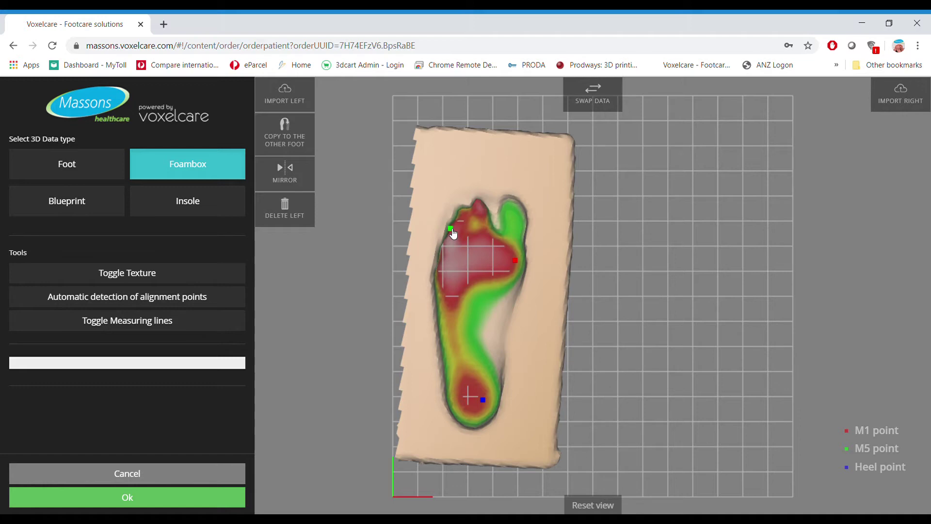
pyautogui.moveTo(453, 230); pyautogui.dragTo(454, 264)
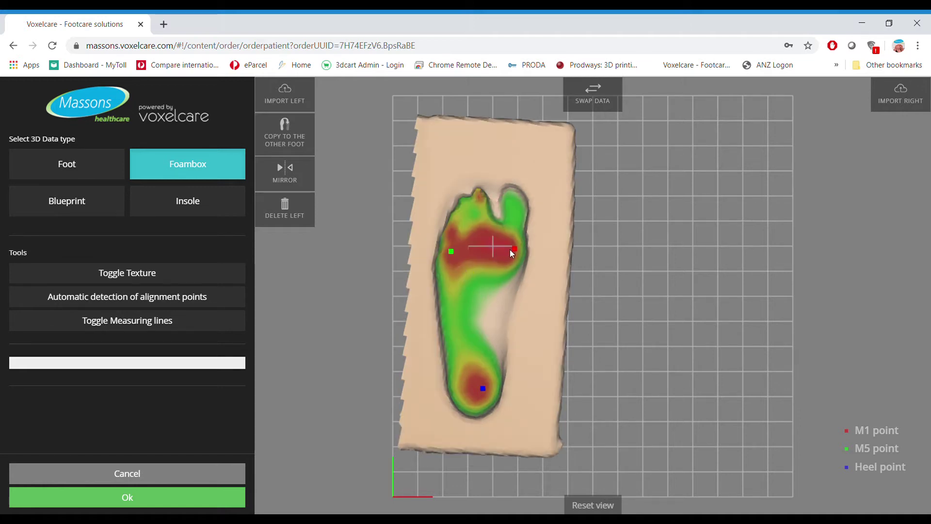
pyautogui.moveTo(514, 249); pyautogui.dragTo(507, 254)
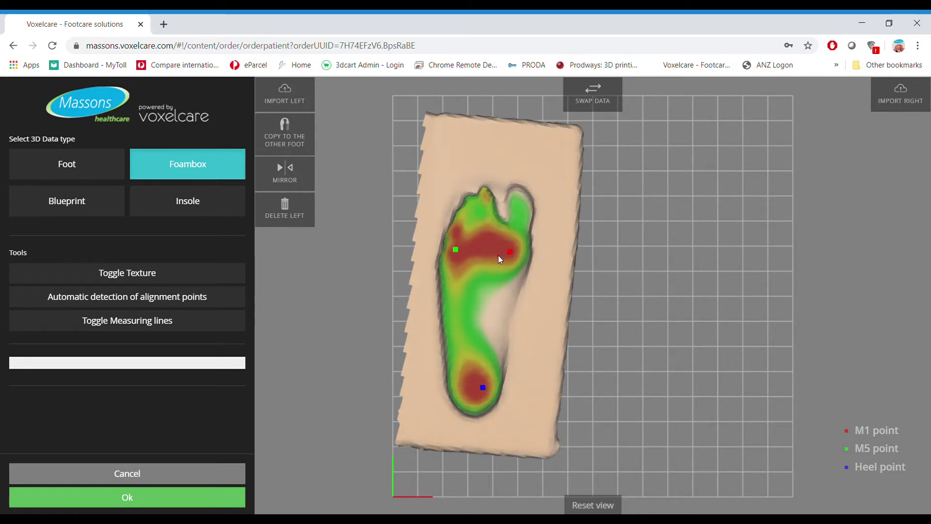
pyautogui.moveTo(461, 256); pyautogui.dragTo(458, 257)
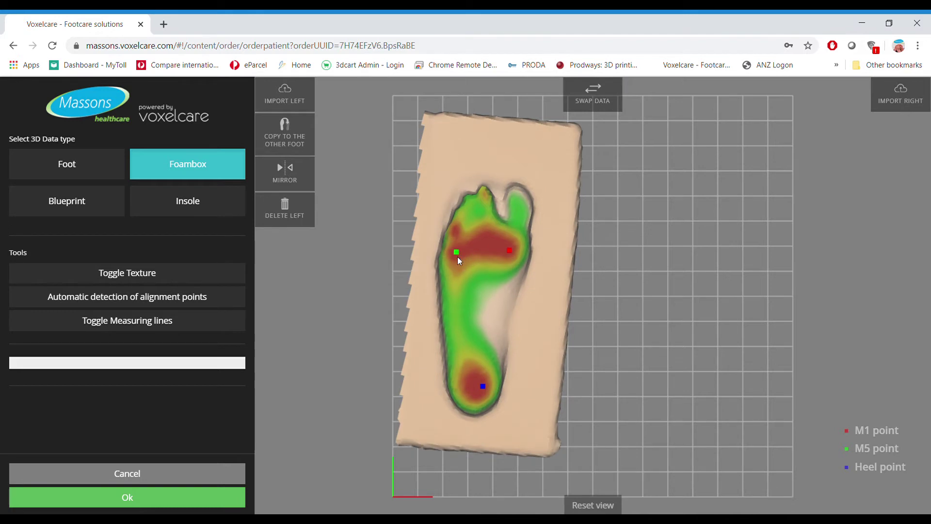
pyautogui.moveTo(482, 387); pyautogui.dragTo(476, 386)
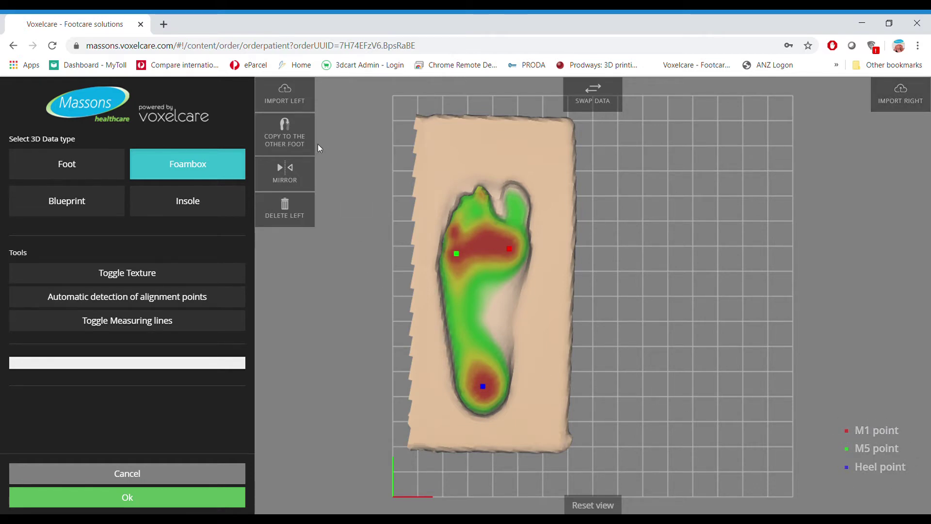
# Mirror the scan to the right foot, adjust its M5 point and accept both alignments.
pyautogui.click(293, 136)
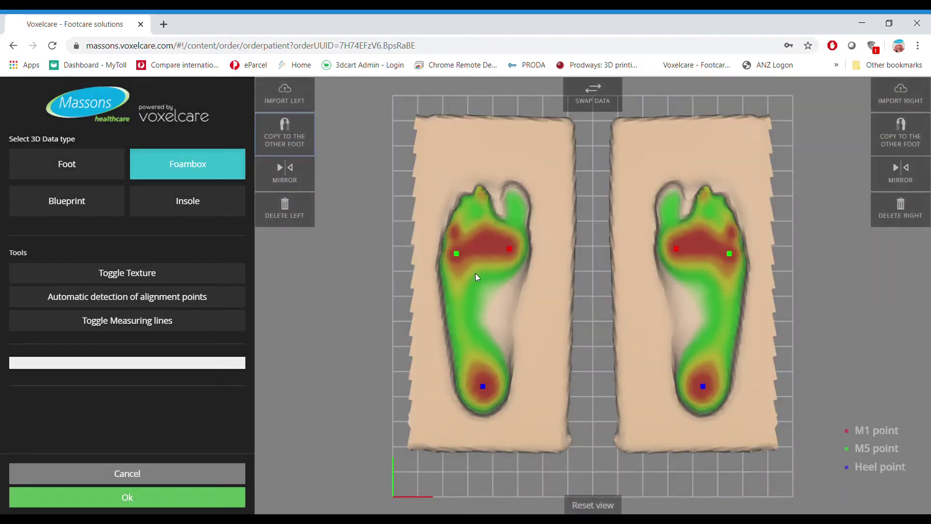
pyautogui.moveTo(732, 258); pyautogui.dragTo(726, 259)
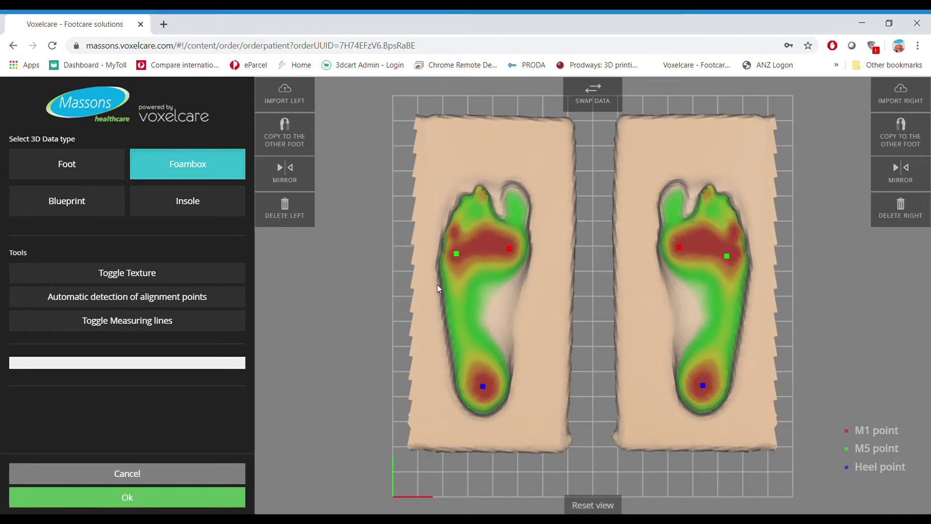
pyautogui.click(138, 500)
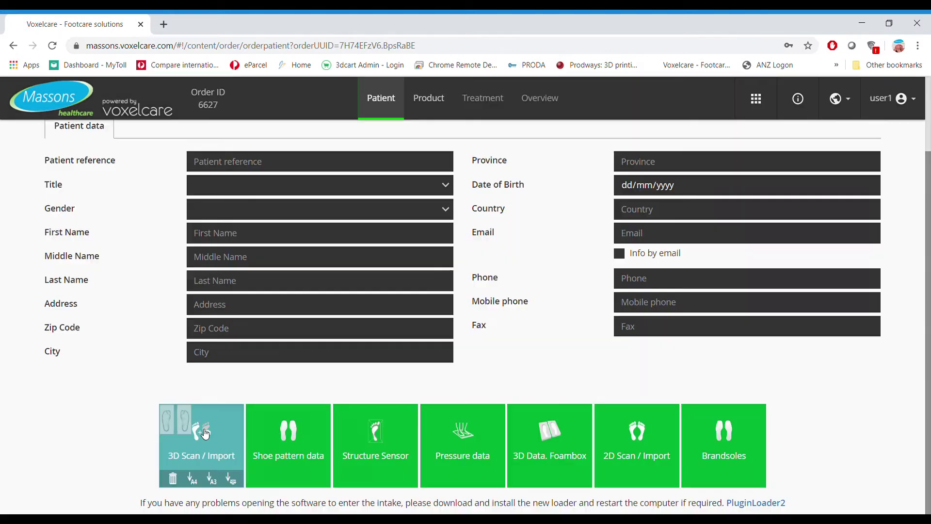
pyautogui.moveTo(185, 431)
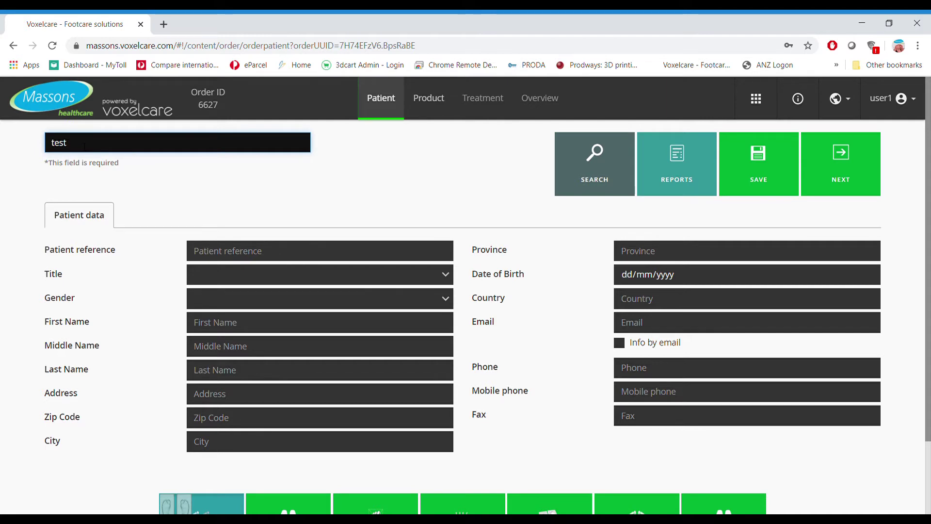
# Continue from the patient data to the Treatment designer.
pyautogui.click(857, 168)
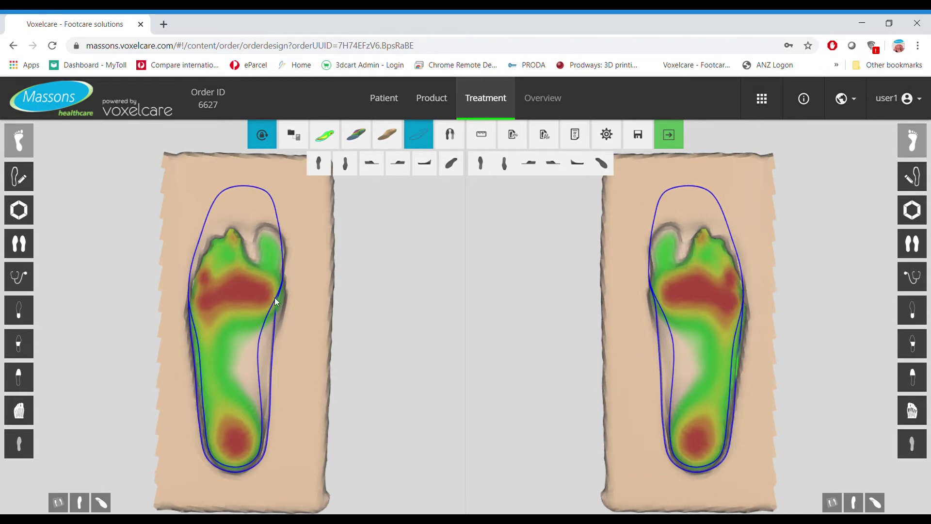
# Choose Pair of insoles in the General order settings.
pyautogui.click(29, 248)
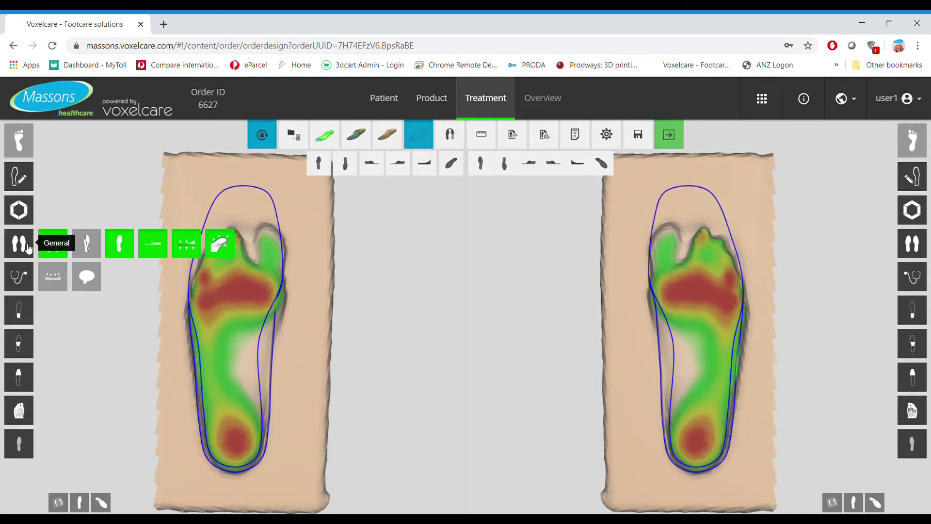
pyautogui.click(57, 246)
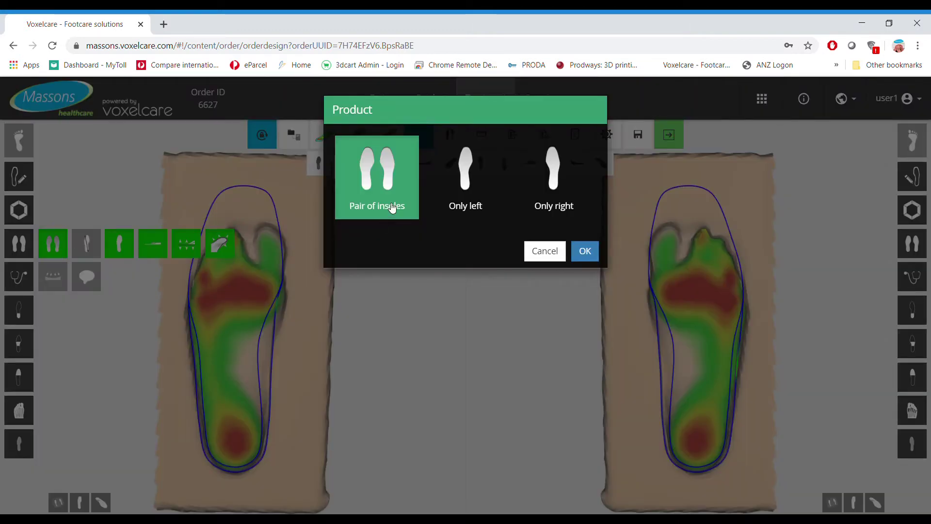
pyautogui.click(585, 251)
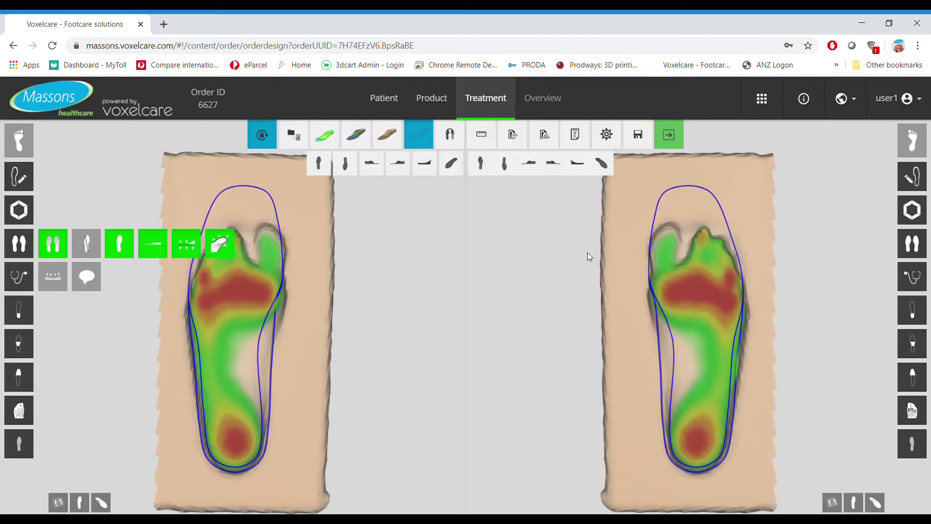
# Set the shoe size to 38.
pyautogui.click(89, 242)
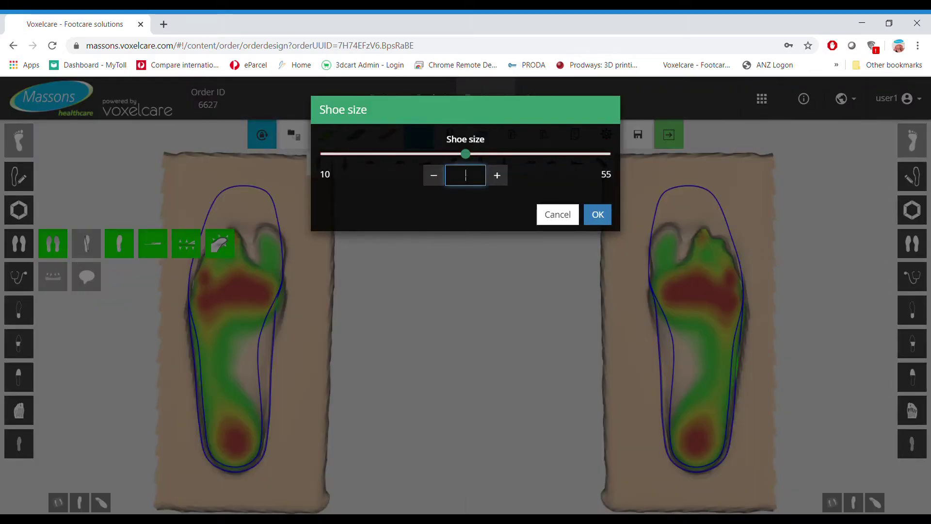
pyautogui.write('38')
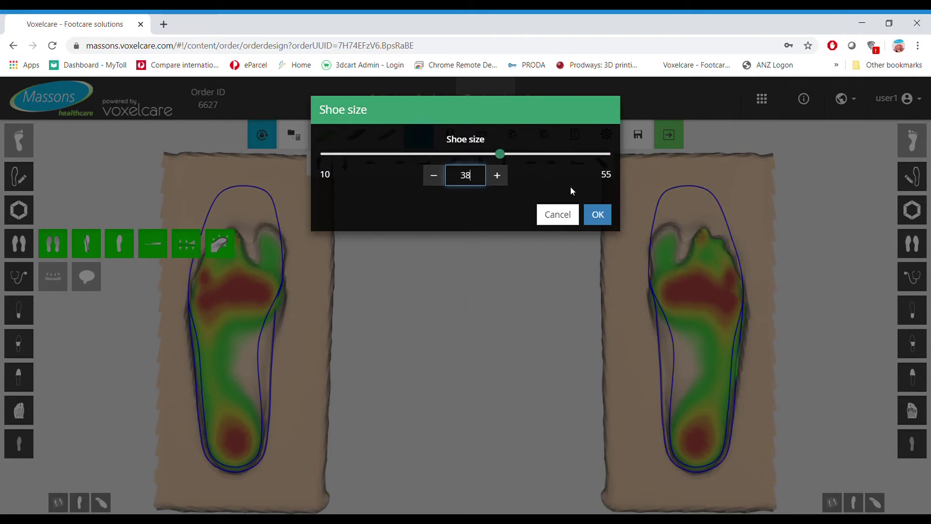
pyautogui.click(598, 214)
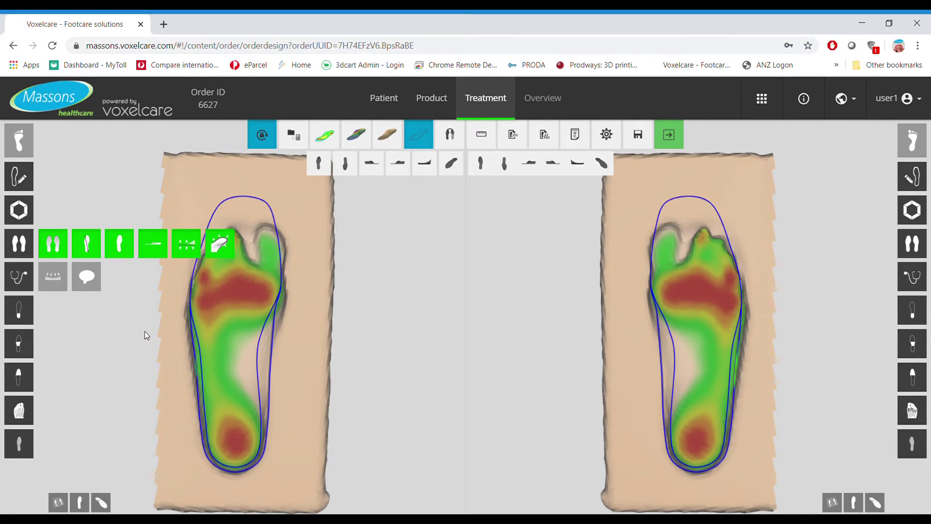
# Keep Business as the brandsole type and confirm the insole cup height.
pyautogui.click(129, 248)
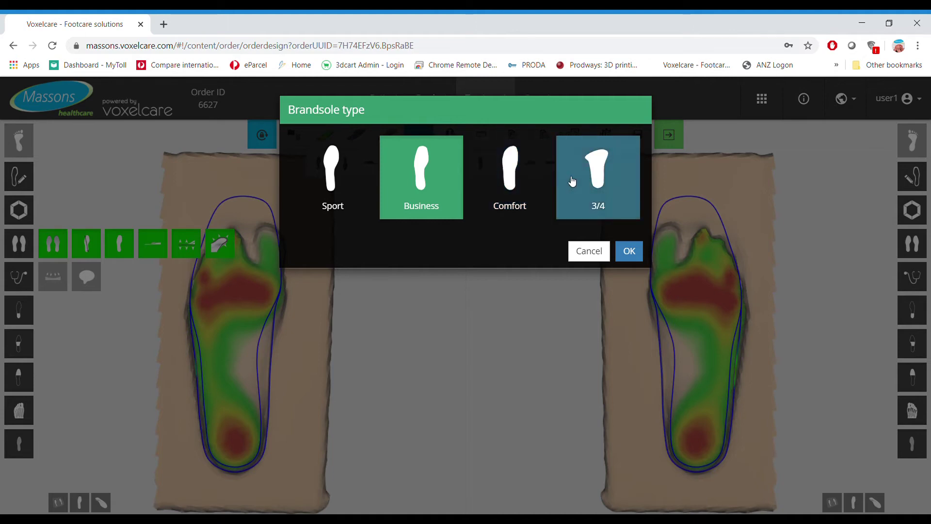
pyautogui.click(638, 253)
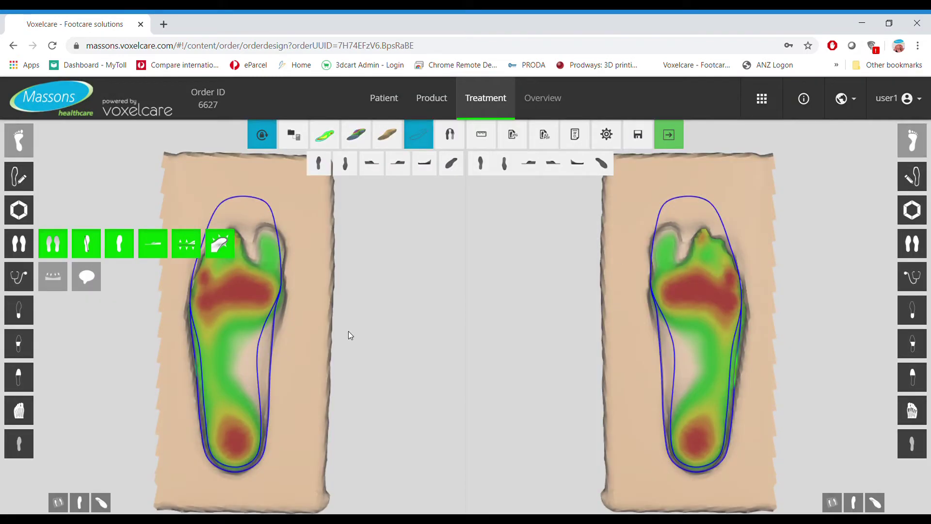
pyautogui.click(163, 248)
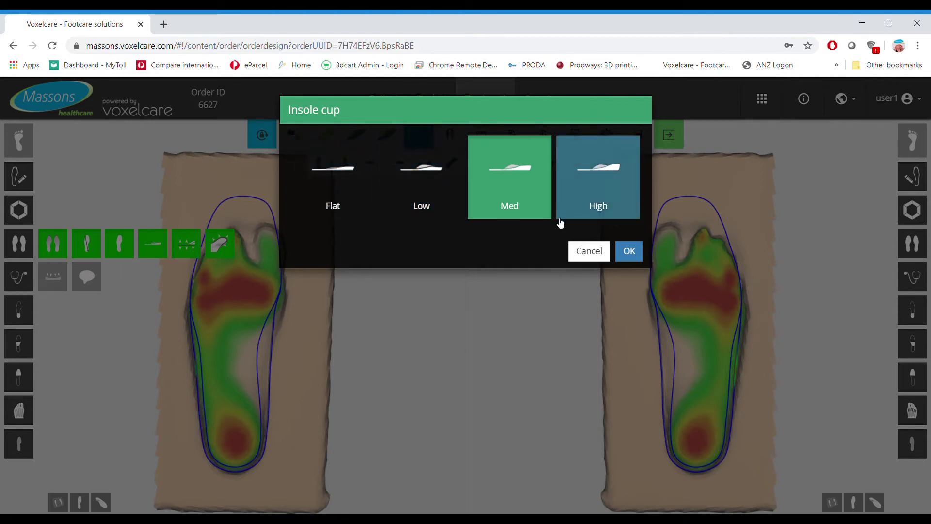
pyautogui.click(589, 192)
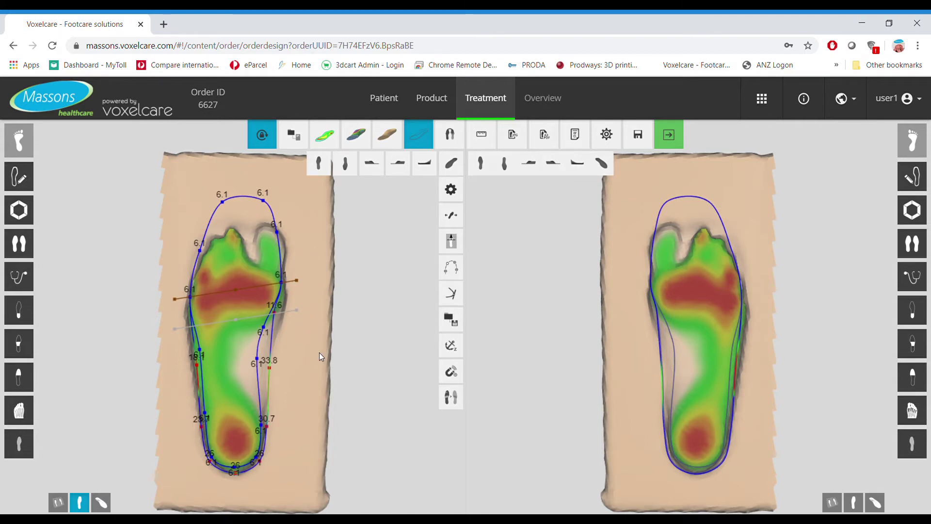
# Unlock free rotation and tilt the left insole into a diagonal 3D view.
pyautogui.moveTo(319, 352); pyautogui.dragTo(350, 319)
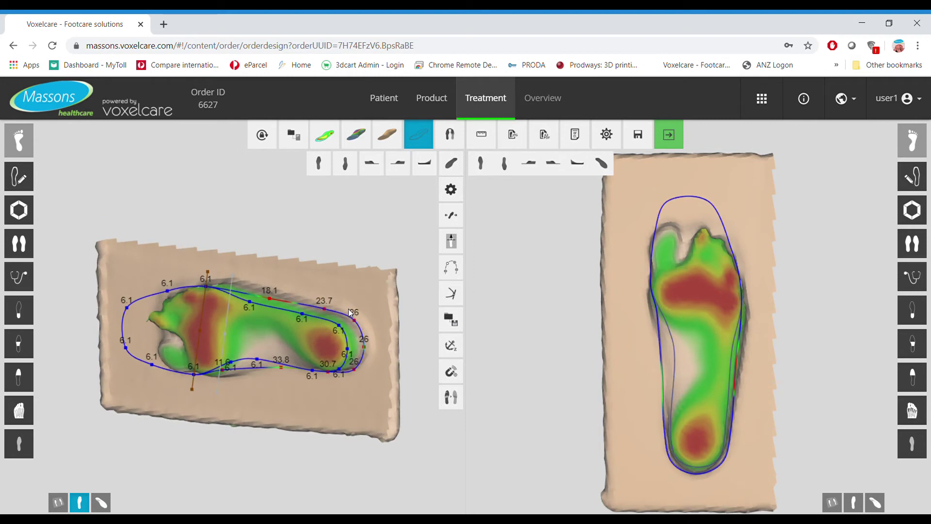
pyautogui.click(262, 144)
pyautogui.moveTo(310, 249)
pyautogui.mouseDown()
pyautogui.moveTo(339, 255)
pyautogui.moveTo(279, 236)
pyautogui.moveTo(262, 218)
pyautogui.moveTo(296, 230)
pyautogui.moveTo(308, 252)
pyautogui.mouseUp()
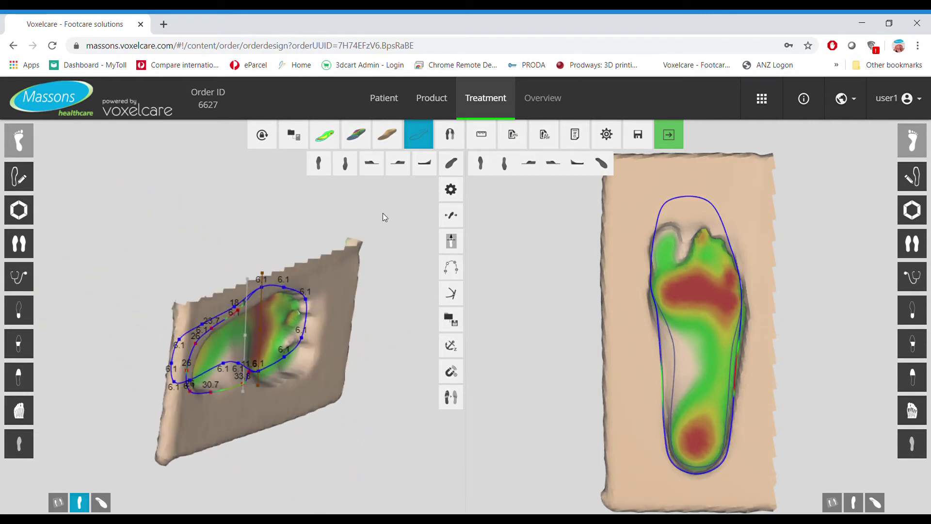
# Review the left insole from top, bottom, both side profiles, end-on and angled views.
pyautogui.click(320, 167)
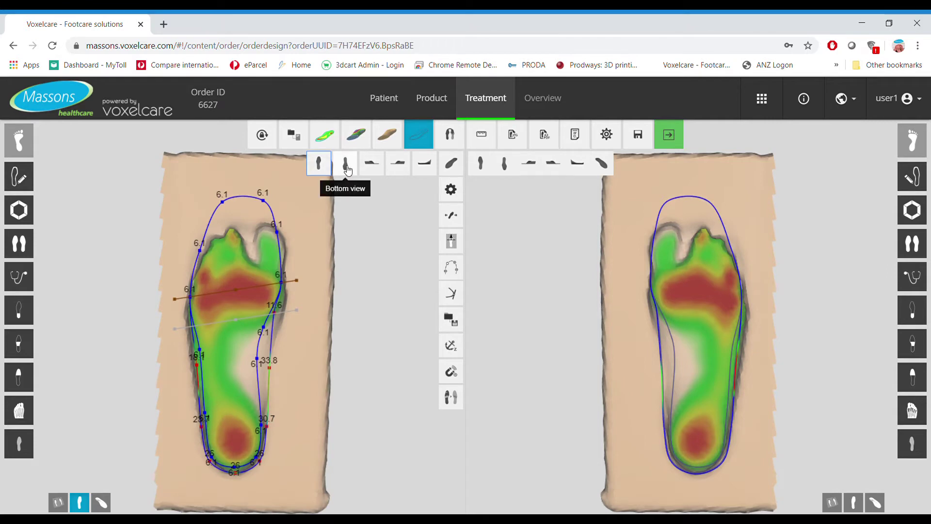
pyautogui.click(345, 165)
pyautogui.click(371, 165)
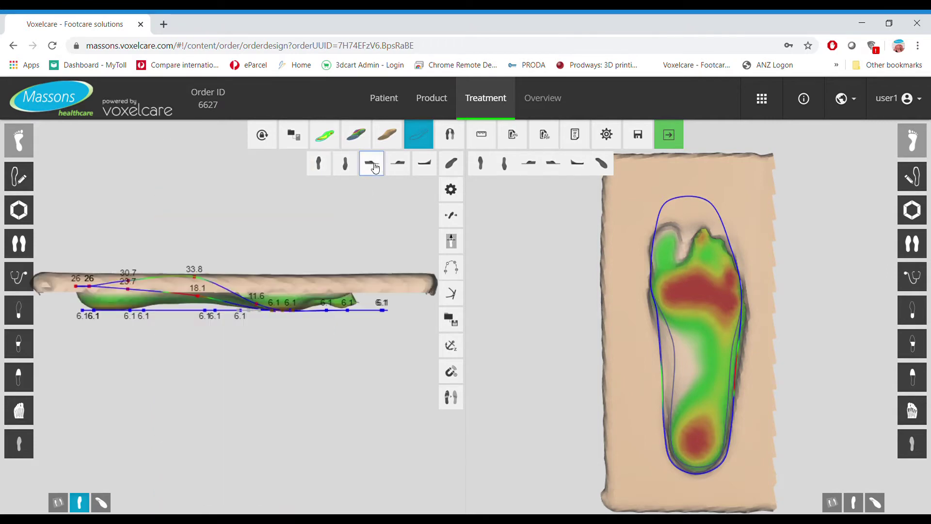
pyautogui.click(398, 165)
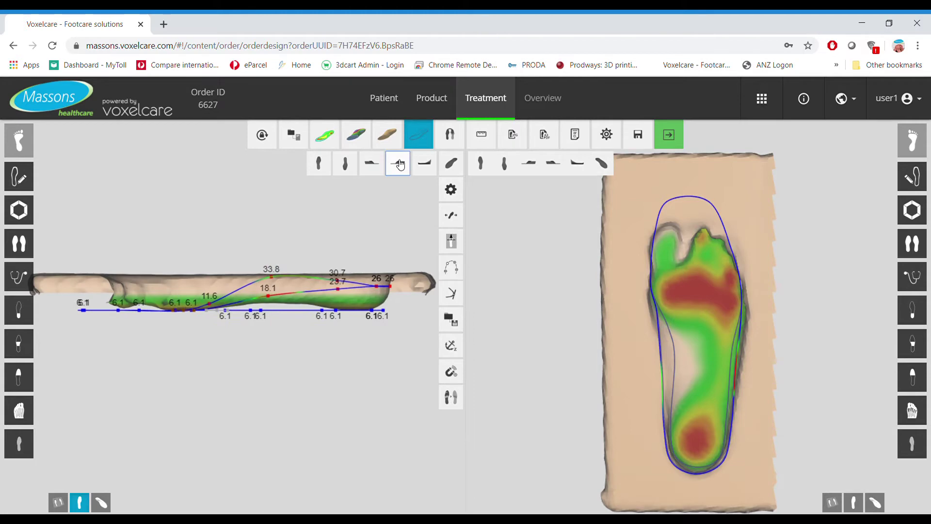
pyautogui.click(424, 164)
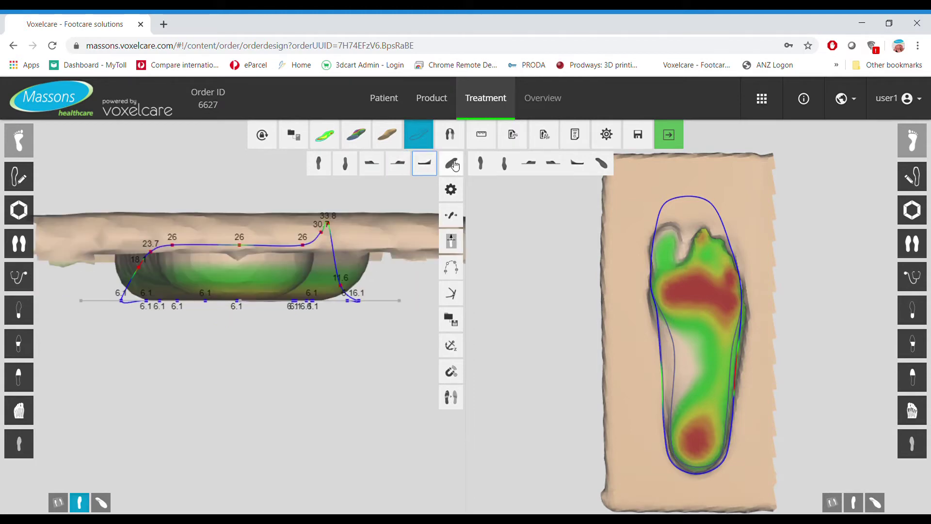
pyautogui.click(452, 165)
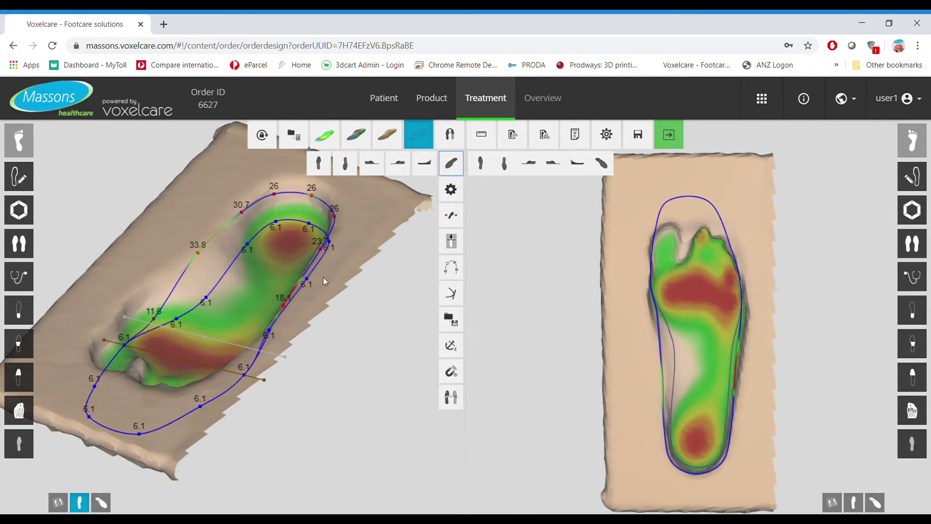
pyautogui.click(16, 247)
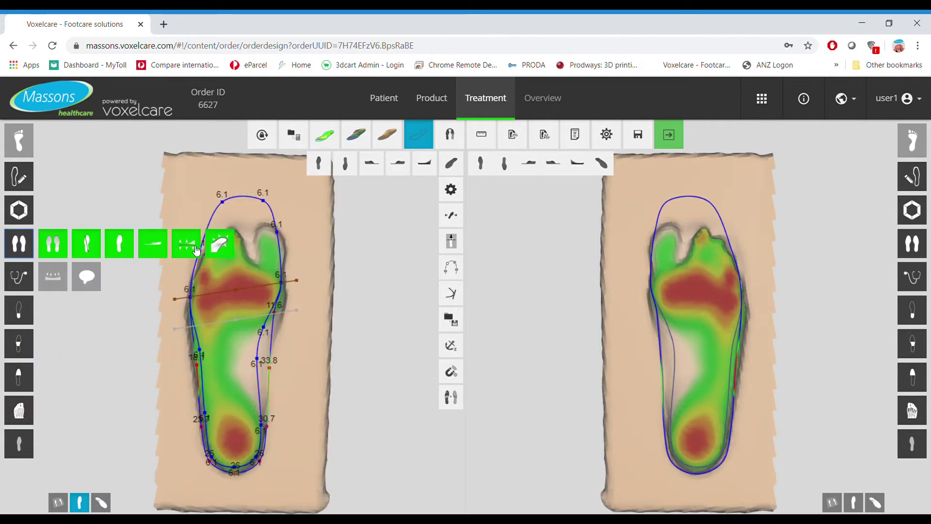
# Step the left insole thickness down through 5 and 3.5 to 2.5, then confirm it.
pyautogui.click(190, 252)
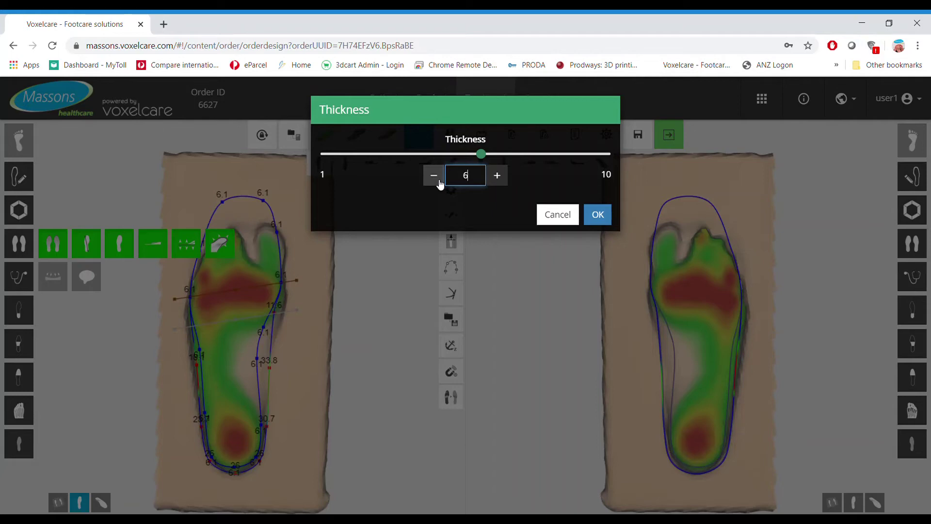
pyautogui.click(434, 176)
pyautogui.click(434, 175)
pyautogui.click(439, 180)
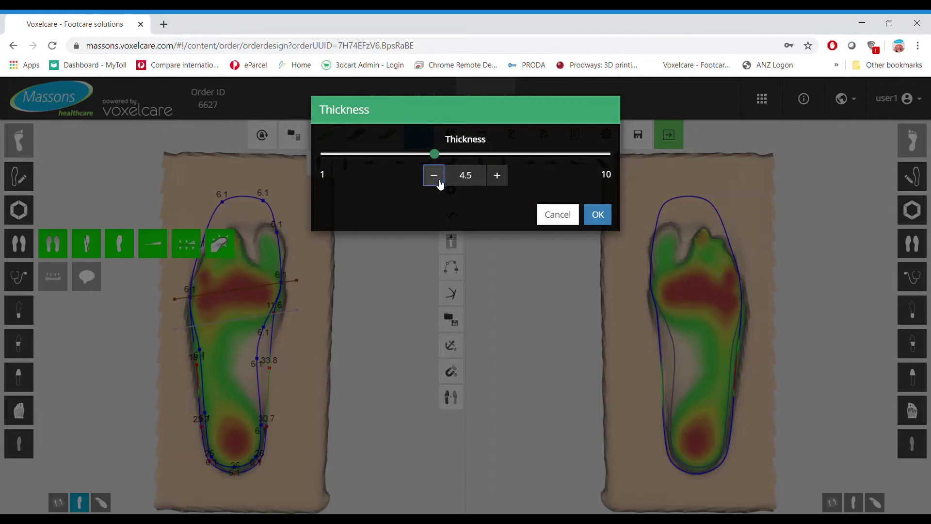
pyautogui.click(438, 181)
pyautogui.click(438, 181)
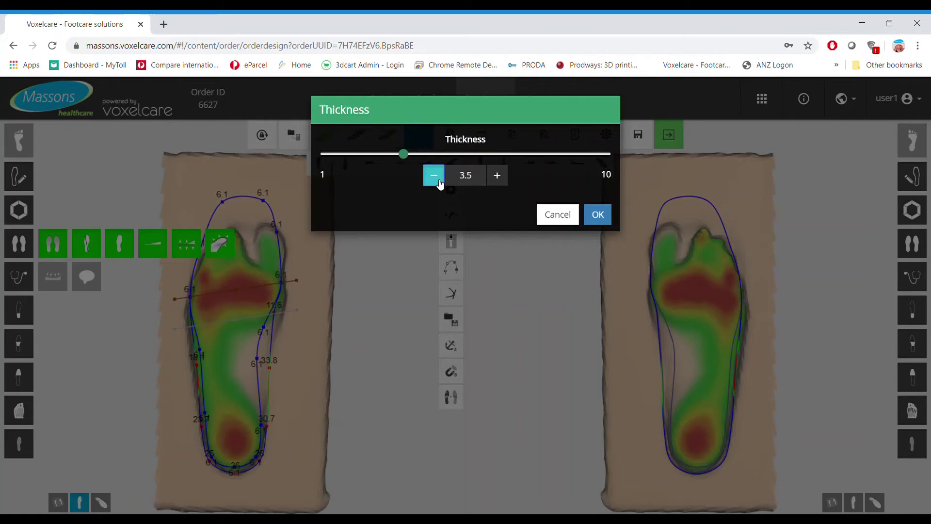
pyautogui.click(439, 180)
pyautogui.click(439, 181)
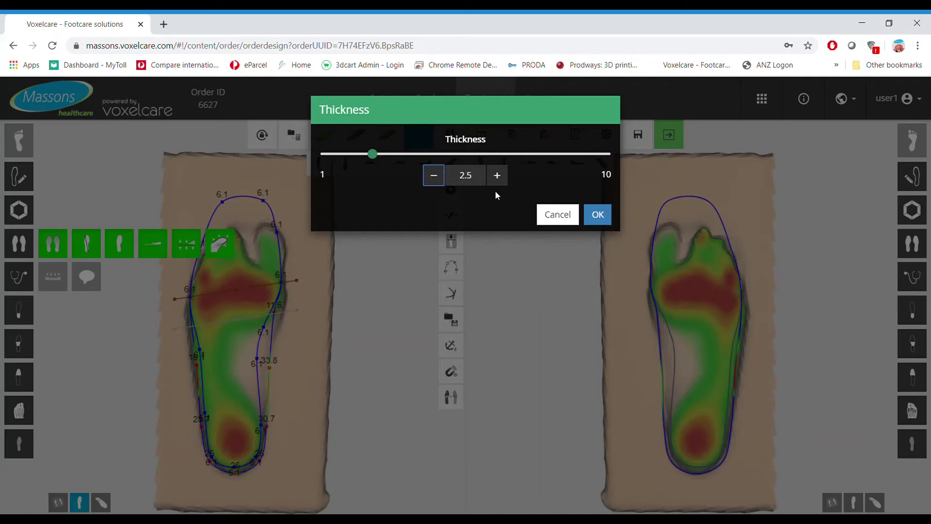
pyautogui.click(597, 214)
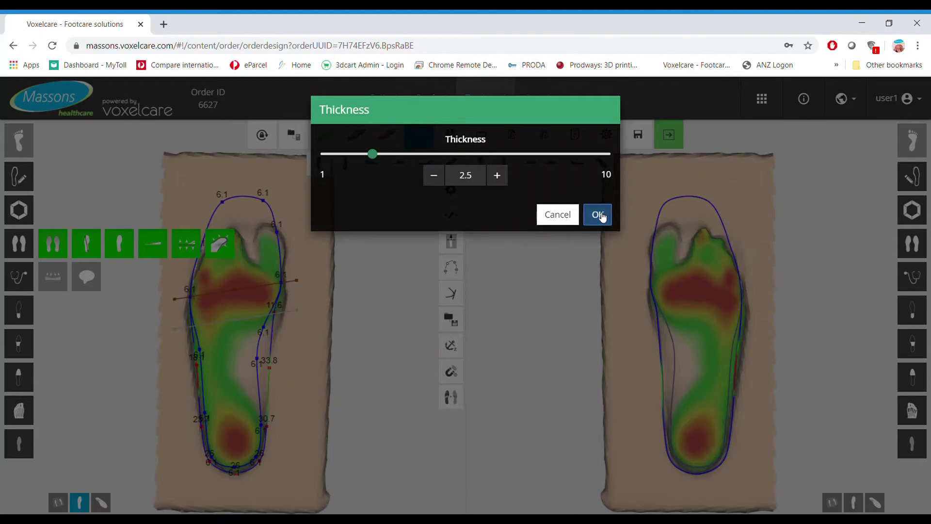
pyautogui.click(224, 246)
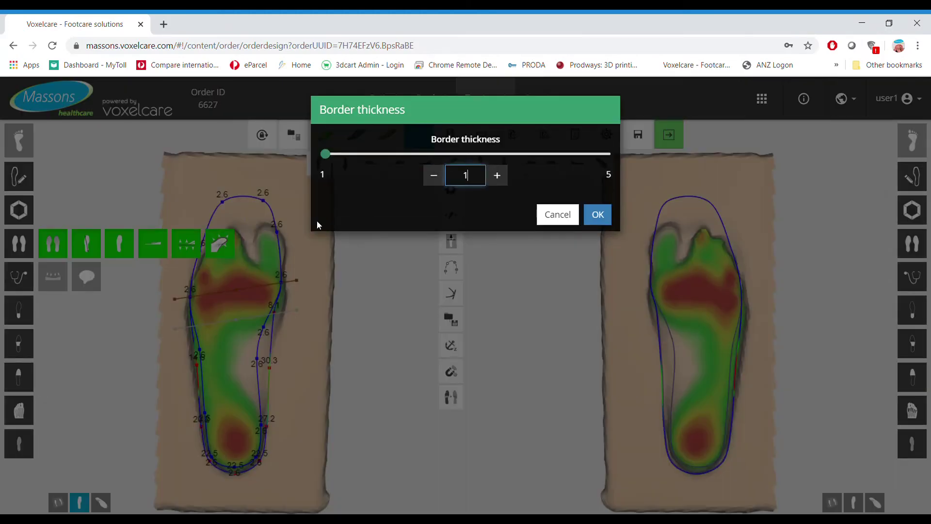
# Raise the border thickness three steps to 2.5 and confirm the value.
pyautogui.click(497, 175)
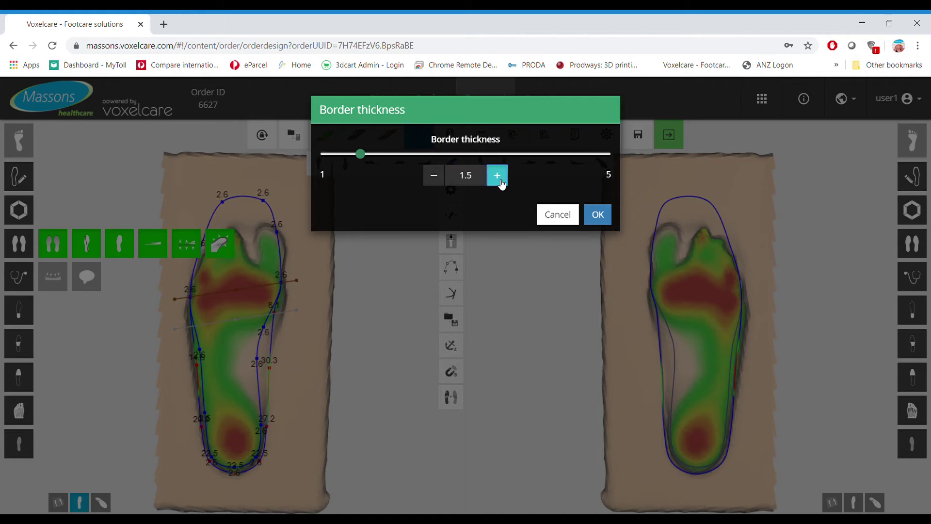
pyautogui.click(497, 175)
pyautogui.click(497, 175)
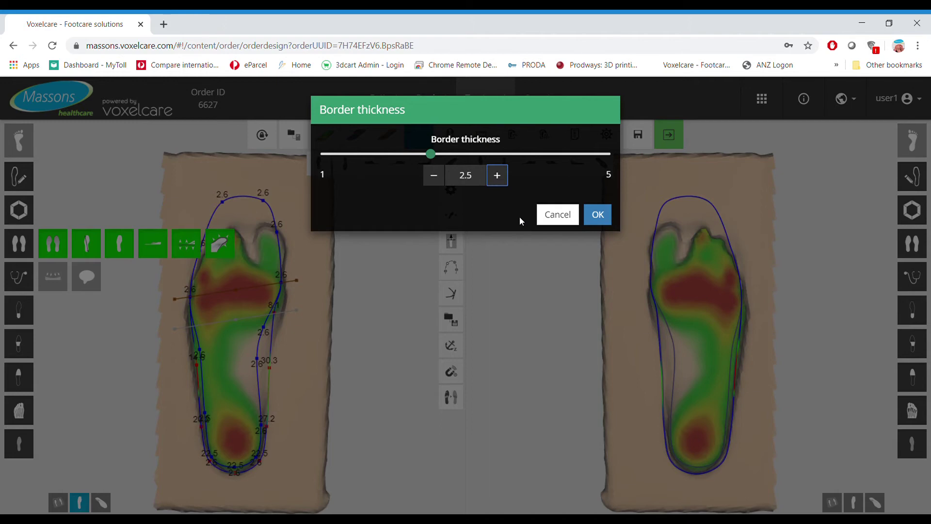
pyautogui.click(597, 214)
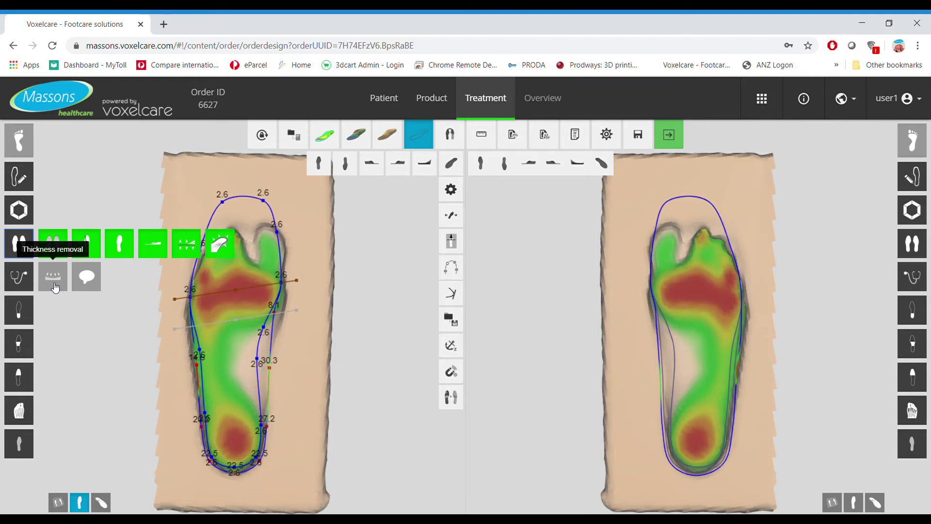
pyautogui.click(86, 277)
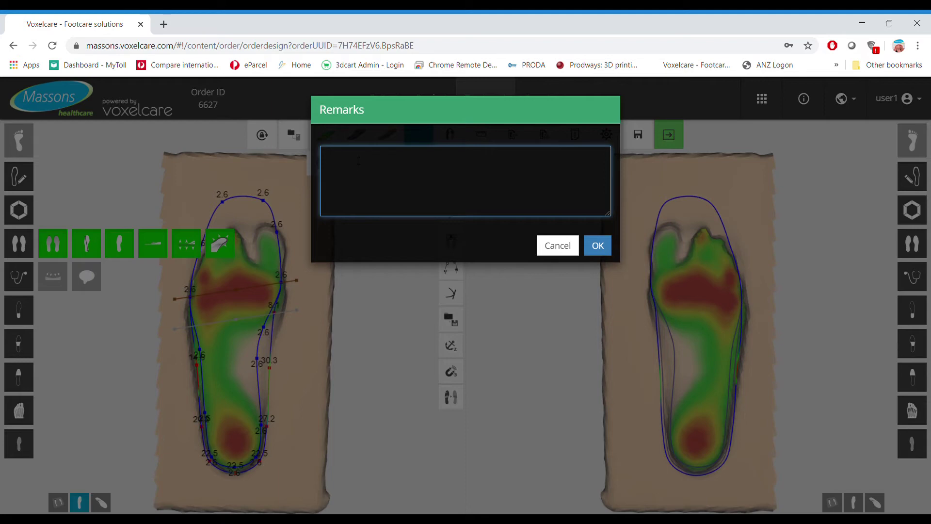
# Save the remark 'EVA 40sh 2mm eva df topcover - glued halfway heel cut out. Thanks'.
pyautogui.write('EVA 40sh 2mm eva')
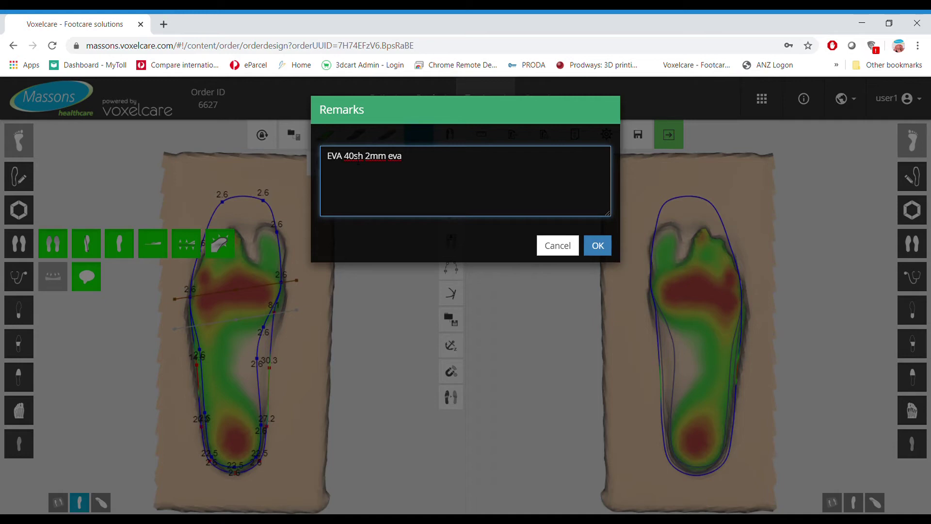
pyautogui.write(' df topcover - glued ha')
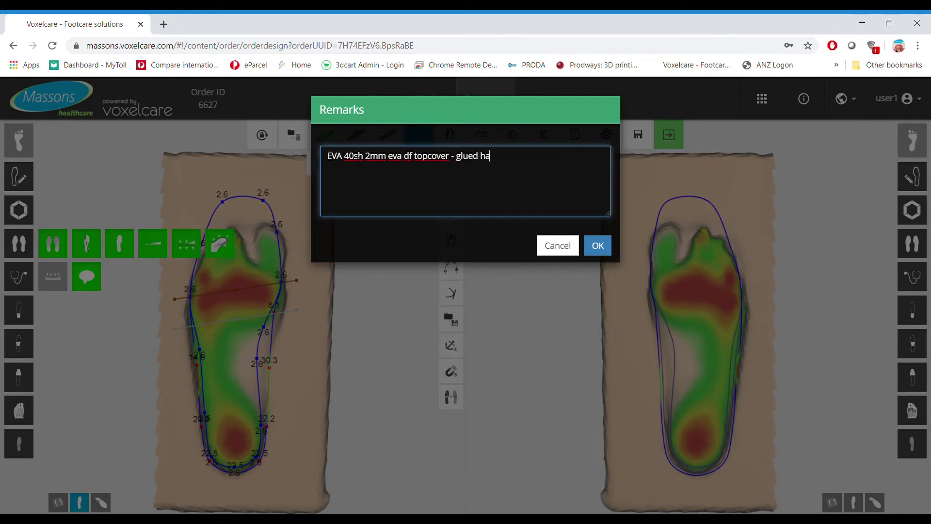
pyautogui.write('lfway heel cut out . Thanks')
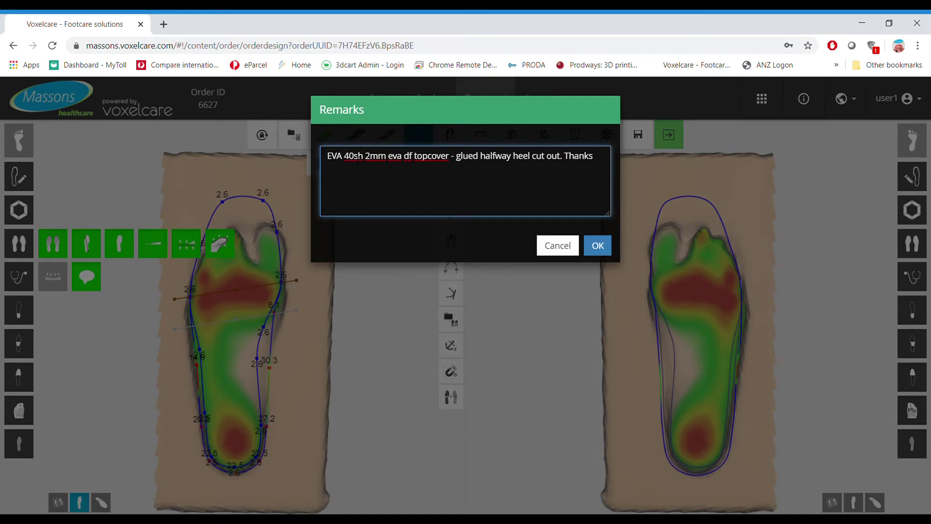
pyautogui.click(598, 246)
# Pick EVA Mono Grey (40 sh) from the top cover materials and review the cover options.
pyautogui.click(29, 449)
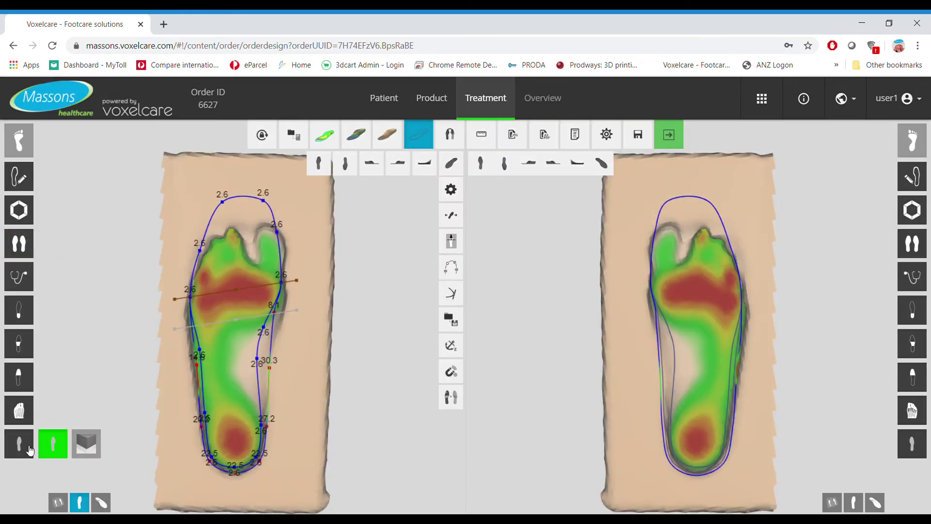
pyautogui.click(93, 448)
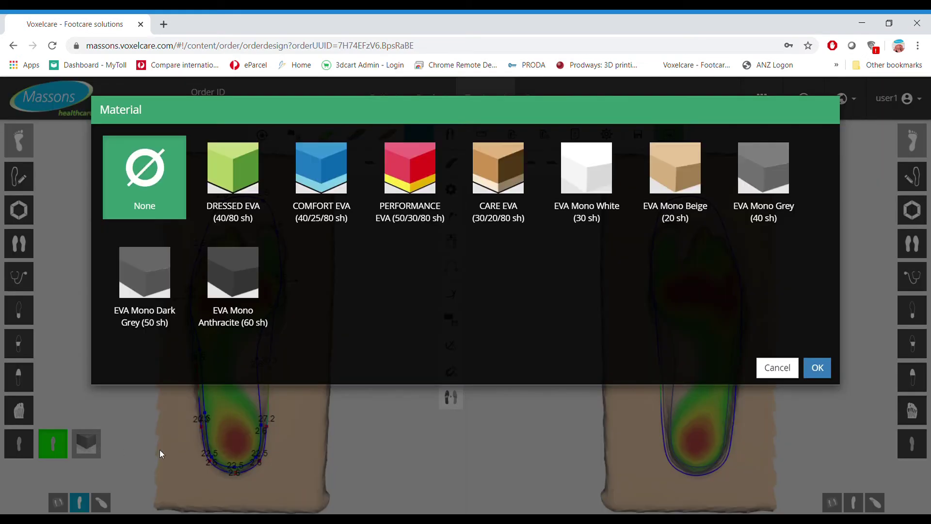
pyautogui.doubleClick(771, 174)
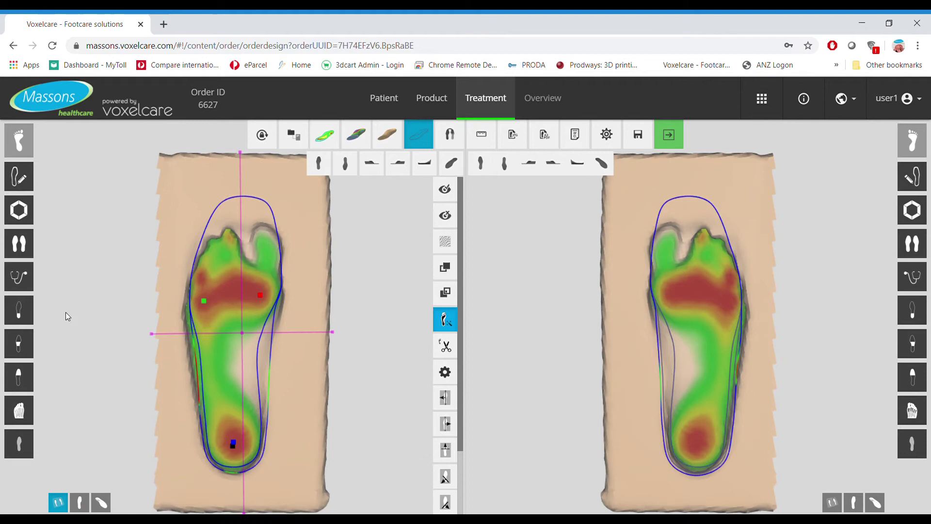
pyautogui.click(27, 251)
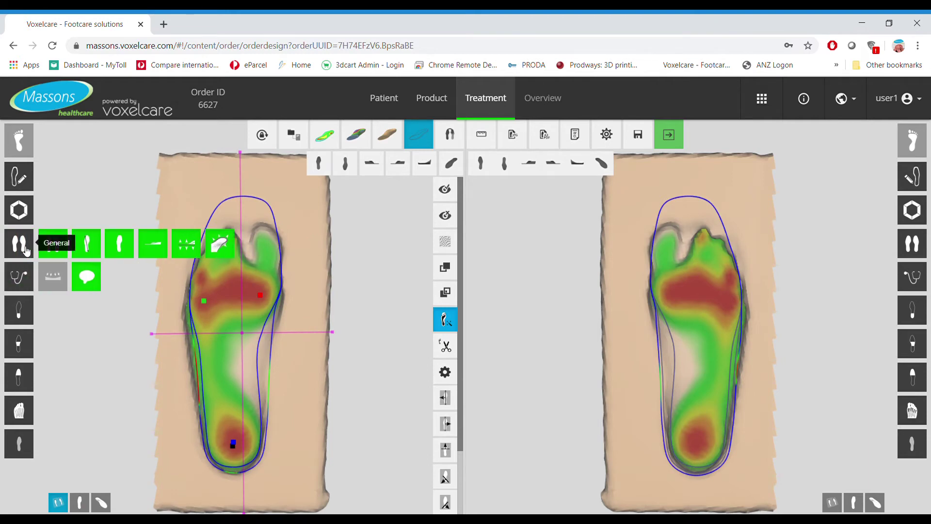
pyautogui.click(20, 443)
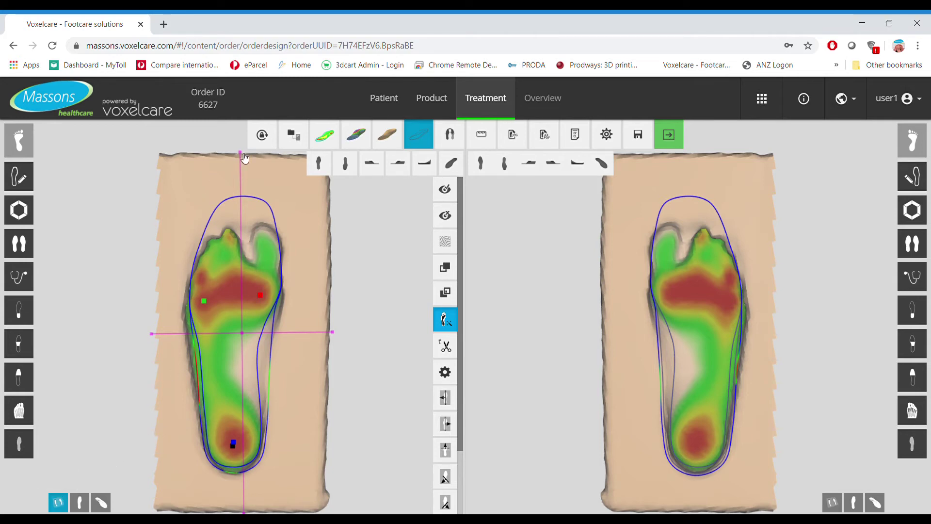
# Rotate the left scan, shift it up and left, check the heel fit, then restore top view.
pyautogui.moveTo(244, 157)
pyautogui.mouseDown()
pyautogui.moveTo(214, 162)
pyautogui.moveTo(265, 164)
pyautogui.moveTo(191, 162)
pyautogui.moveTo(306, 183)
pyautogui.moveTo(243, 174)
pyautogui.moveTo(222, 155)
pyautogui.moveTo(244, 173)
pyautogui.mouseUp()
pyautogui.moveTo(241, 333)
pyautogui.mouseDown()
pyautogui.moveTo(224, 315)
pyautogui.moveTo(182, 336)
pyautogui.moveTo(322, 374)
pyautogui.moveTo(233, 276)
pyautogui.moveTo(173, 363)
pyautogui.moveTo(257, 354)
pyautogui.moveTo(247, 337)
pyautogui.mouseUp()
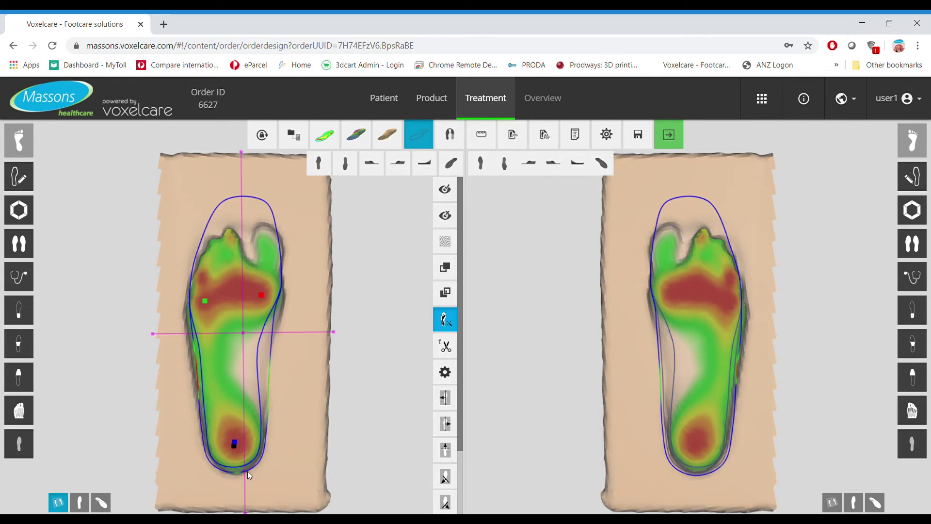
pyautogui.scroll(3, 272, 460)
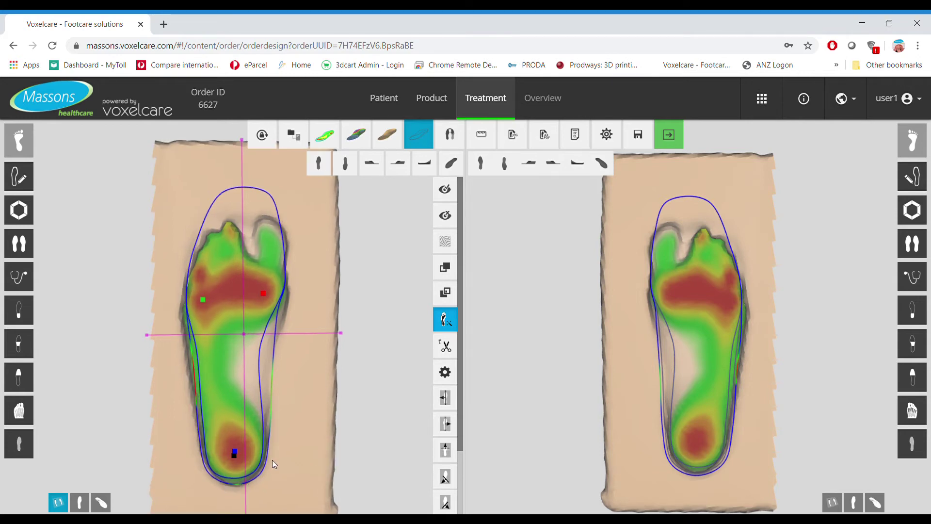
pyautogui.scroll(2, 272, 460)
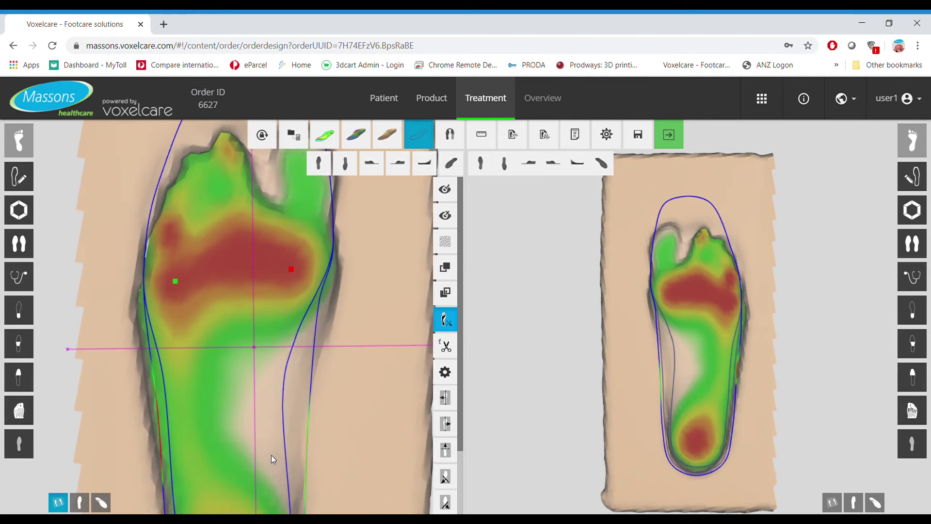
pyautogui.moveTo(272, 455); pyautogui.dragTo(277, 207, button='right')
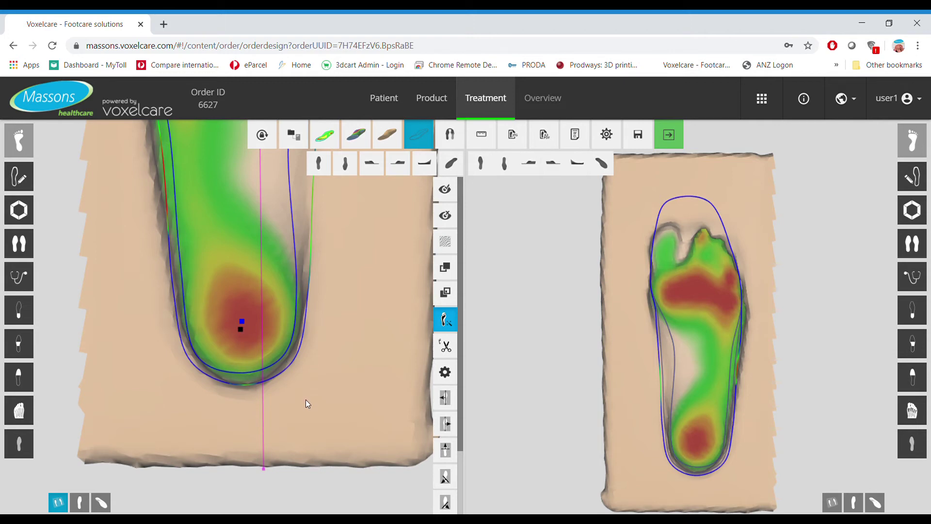
pyautogui.moveTo(306, 399)
pyautogui.mouseDown(button='right')
pyautogui.moveTo(252, 386)
pyautogui.moveTo(275, 451)
pyautogui.moveTo(326, 410)
pyautogui.moveTo(314, 412)
pyautogui.mouseUp(button='right')
pyautogui.scroll(3, 262, 394)
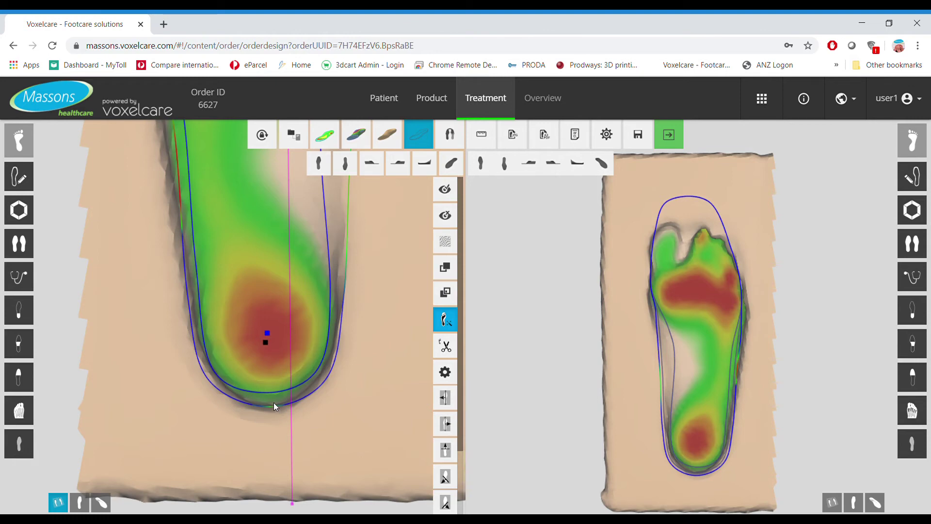
pyautogui.scroll(-2, 270, 334)
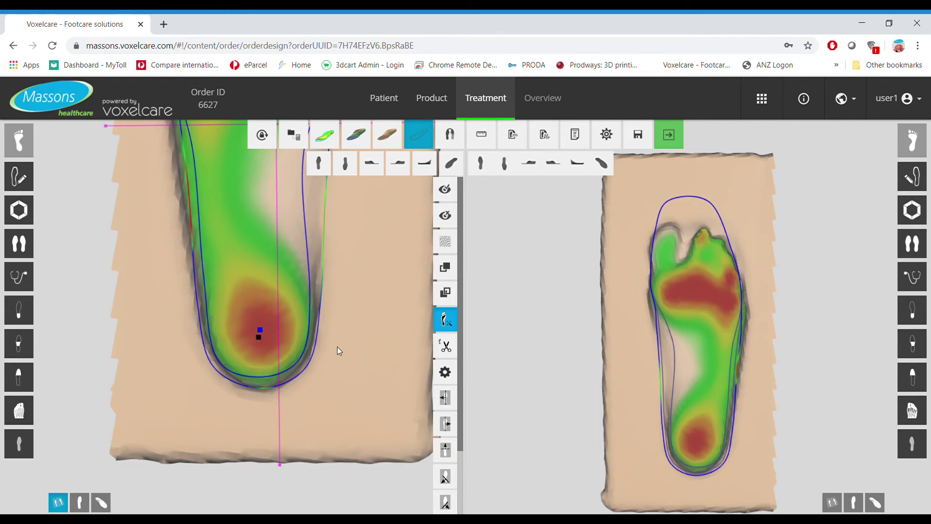
pyautogui.click(319, 163)
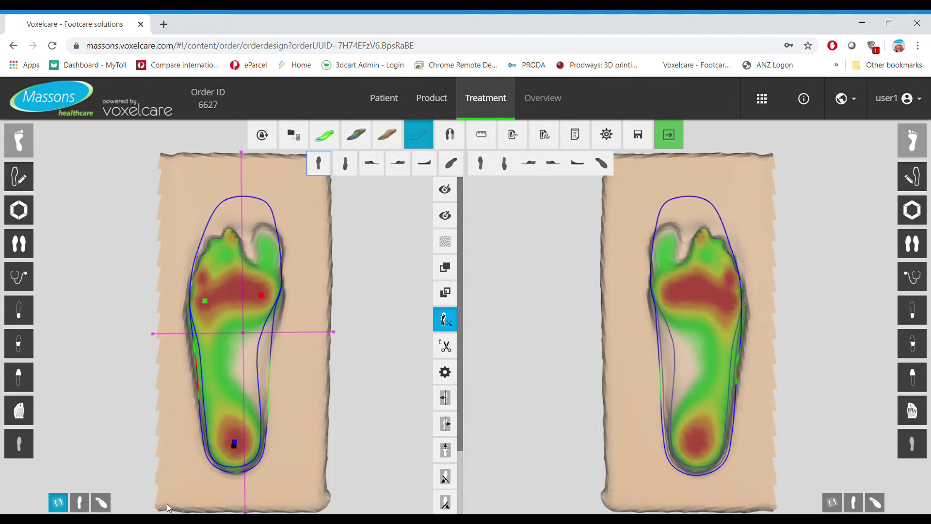
pyautogui.click(84, 508)
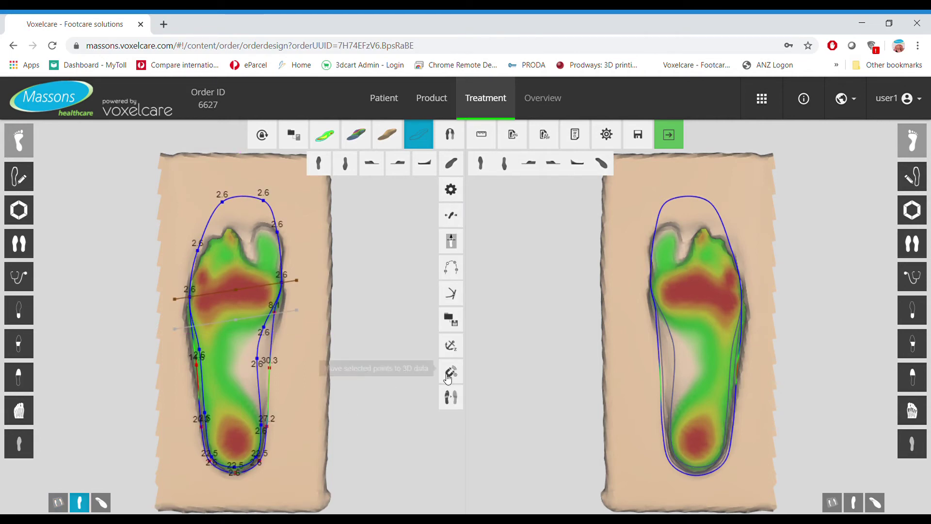
# Nudge a toe outline point on the left insole slightly outward.
pyautogui.click(452, 218)
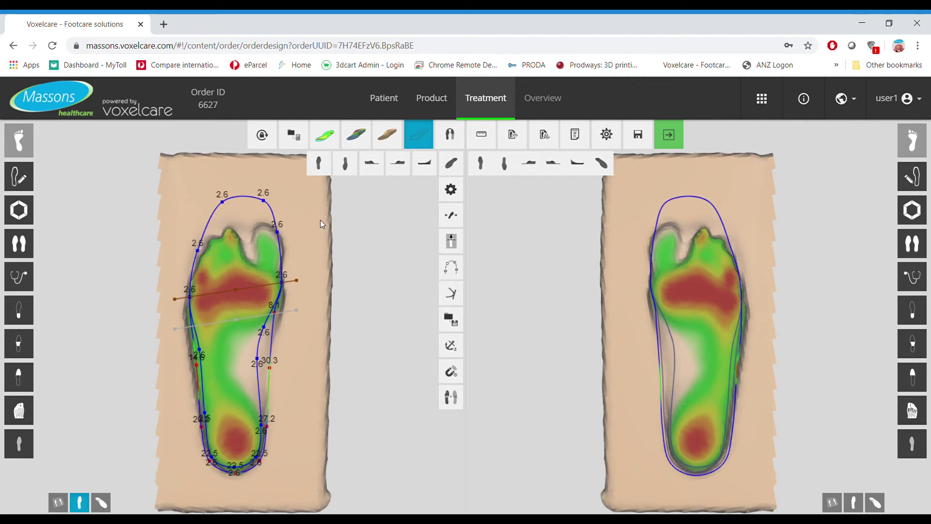
pyautogui.click(279, 232)
pyautogui.moveTo(281, 235); pyautogui.dragTo(284, 237)
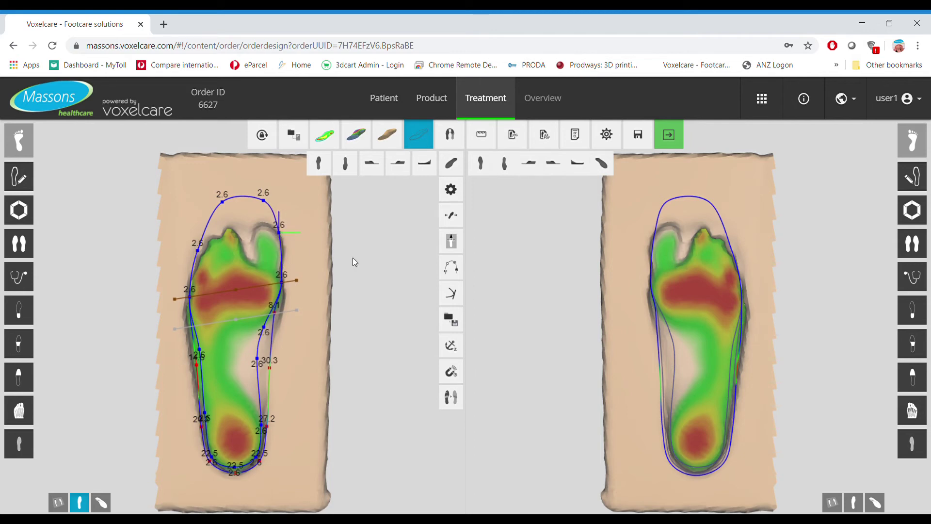
# Stretch the left insole's forefoot width to 105.5.
pyautogui.click(460, 220)
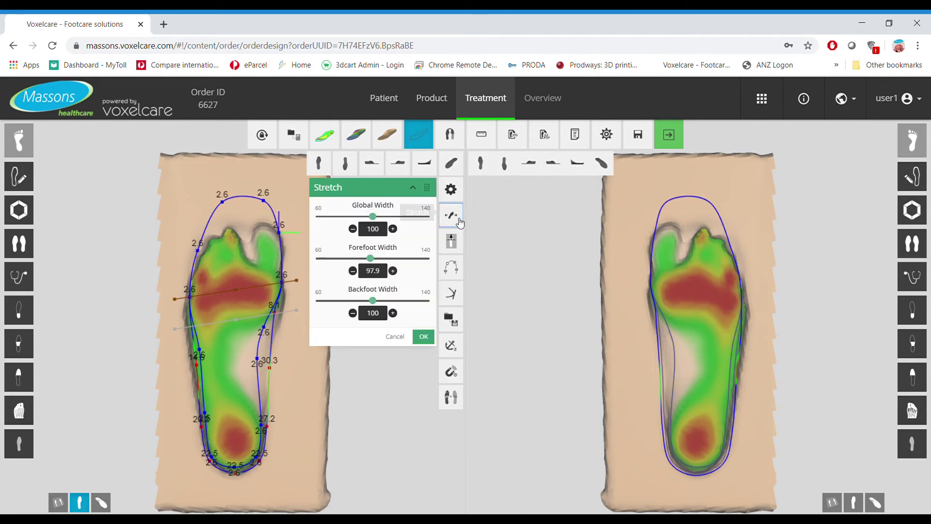
pyautogui.click(371, 259)
pyautogui.moveTo(372, 259); pyautogui.dragTo(380, 259)
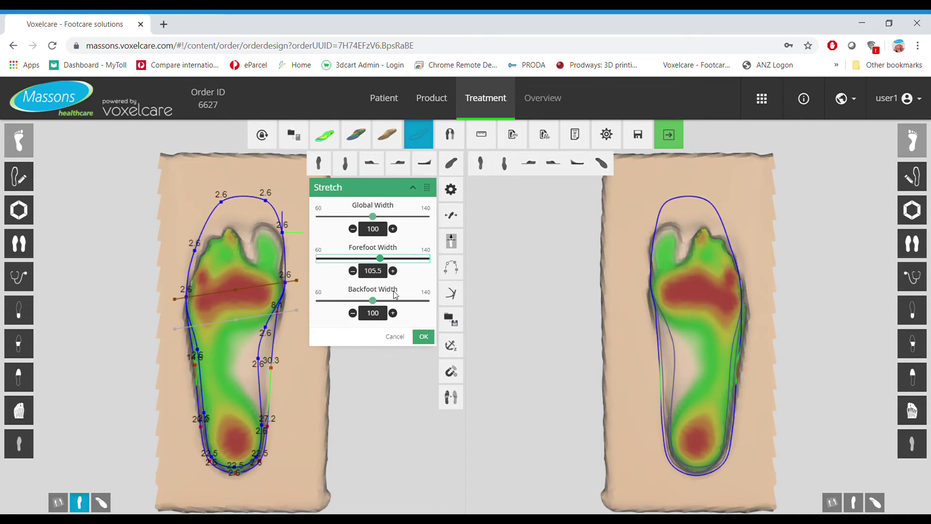
pyautogui.click(427, 339)
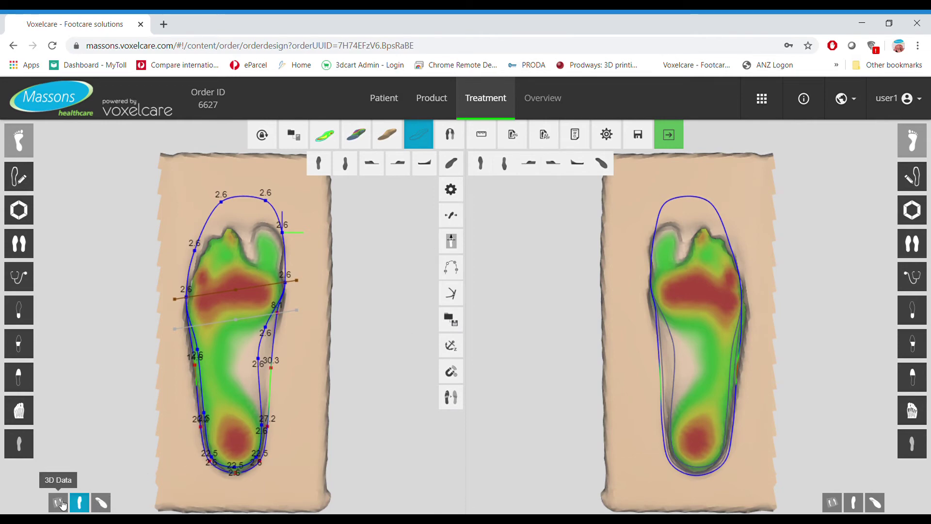
# Copy the left insole design to the right foot, then rotate and nudge the right scan into place.
pyautogui.click(456, 400)
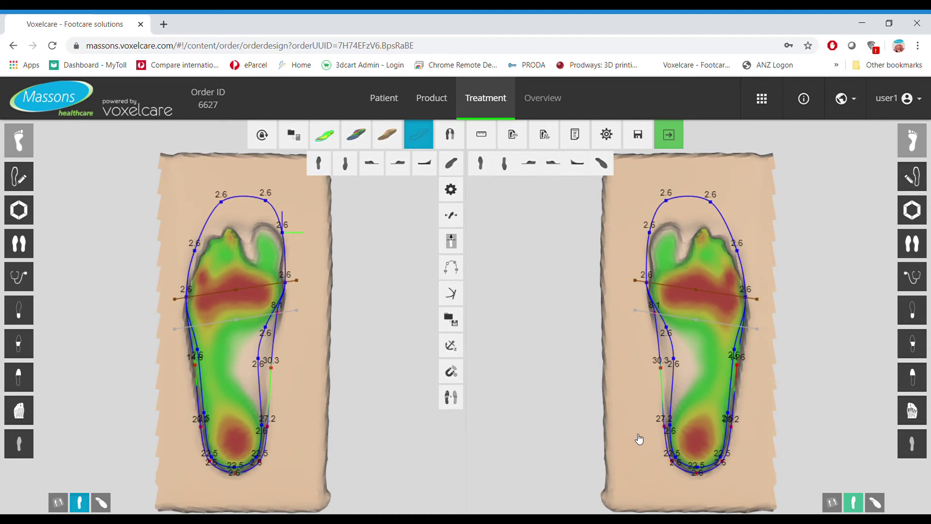
pyautogui.click(588, 329)
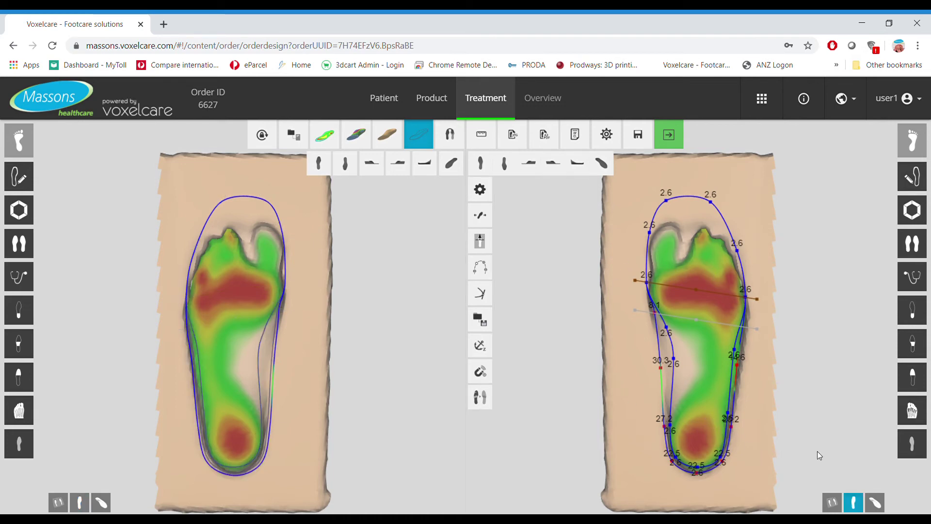
pyautogui.click(834, 504)
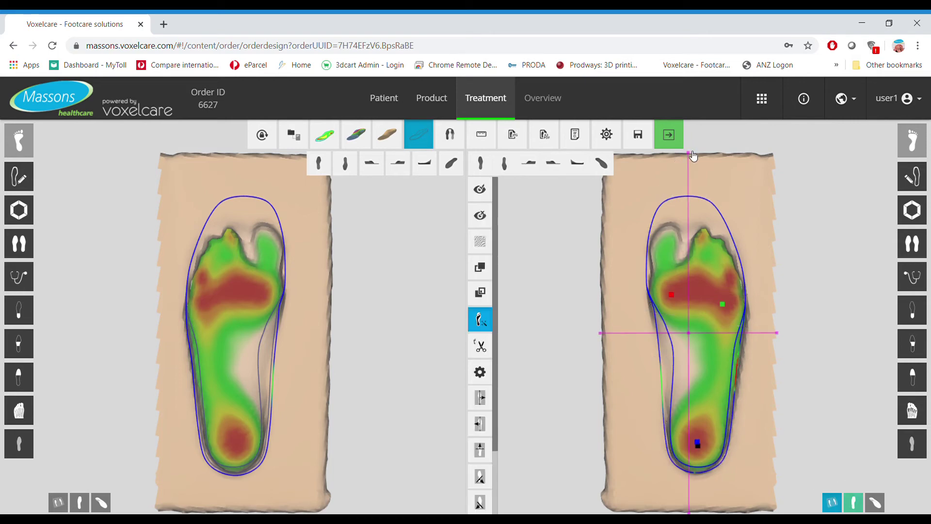
pyautogui.moveTo(694, 155); pyautogui.dragTo(685, 155)
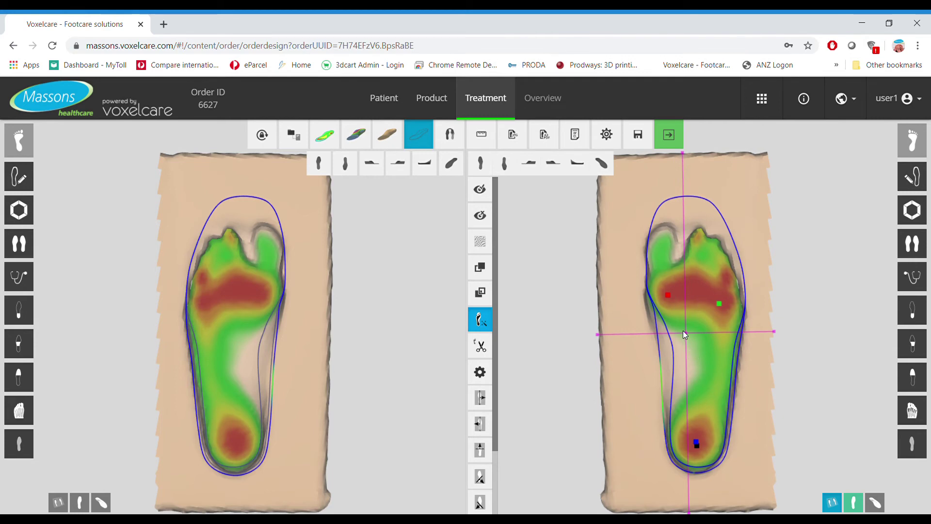
pyautogui.moveTo(685, 333); pyautogui.dragTo(690, 339)
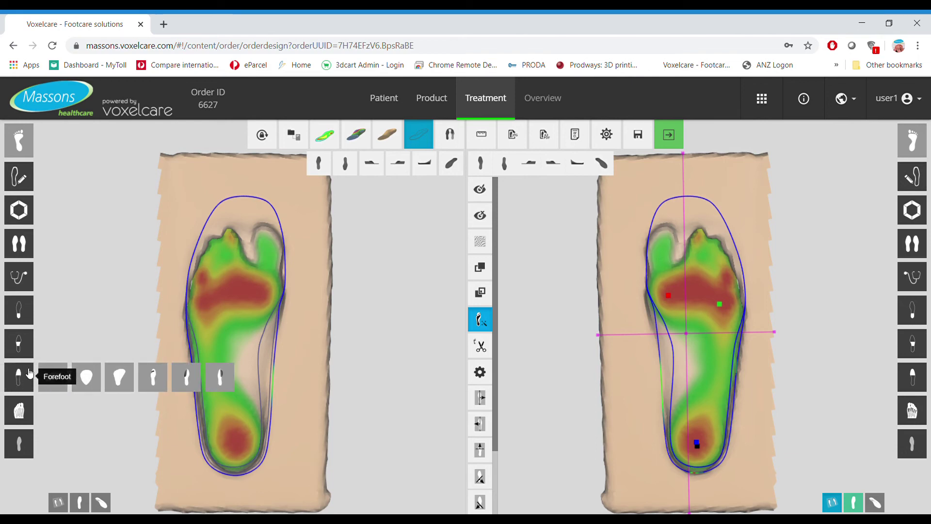
# Browse the left toolbar's module groups to reach the forefoot module shapes.
pyautogui.moveTo(18, 352)
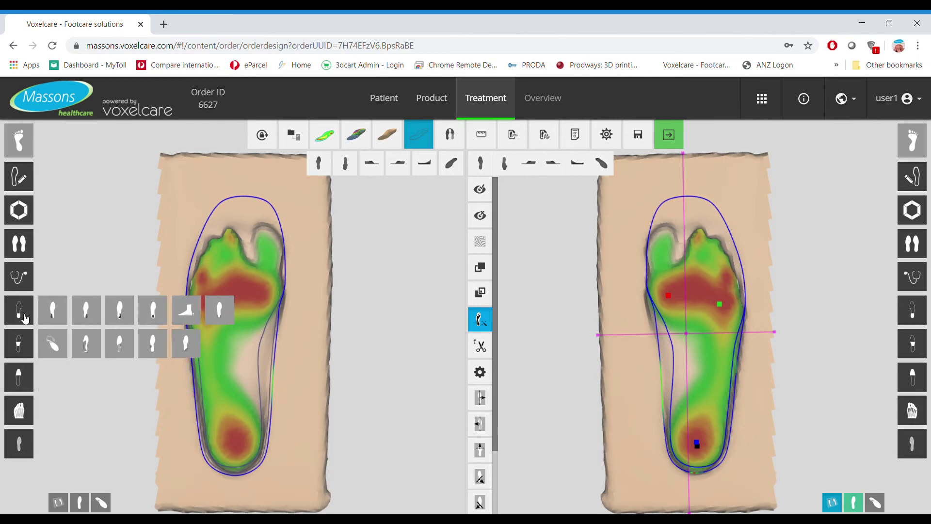
pyautogui.moveTo(19, 377)
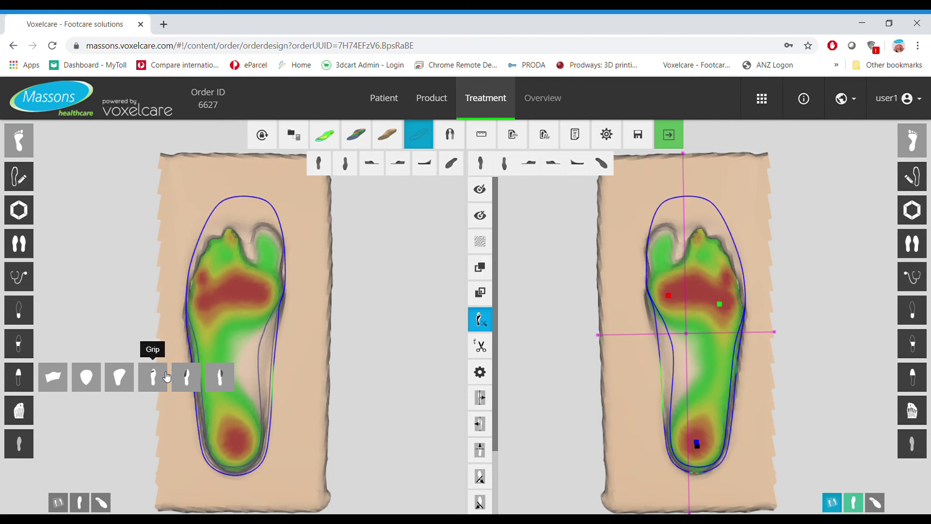
pyautogui.click(27, 347)
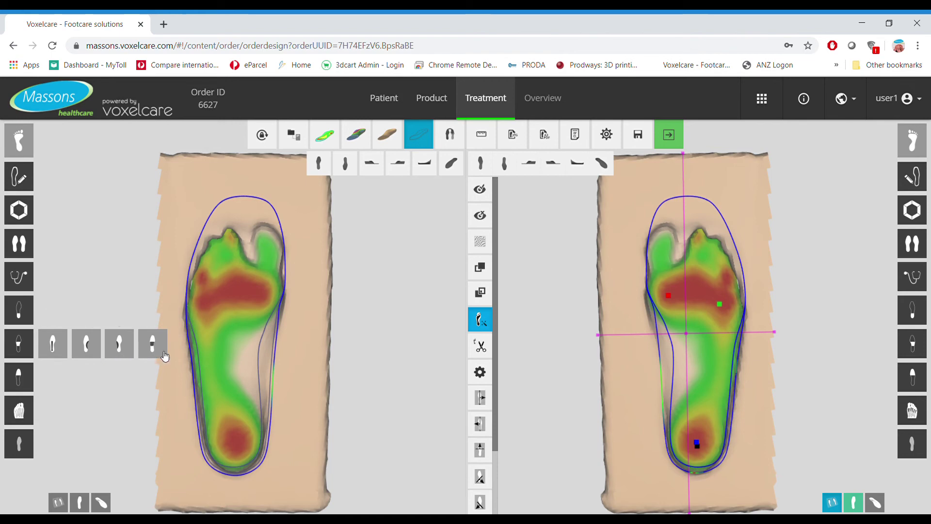
pyautogui.click(25, 311)
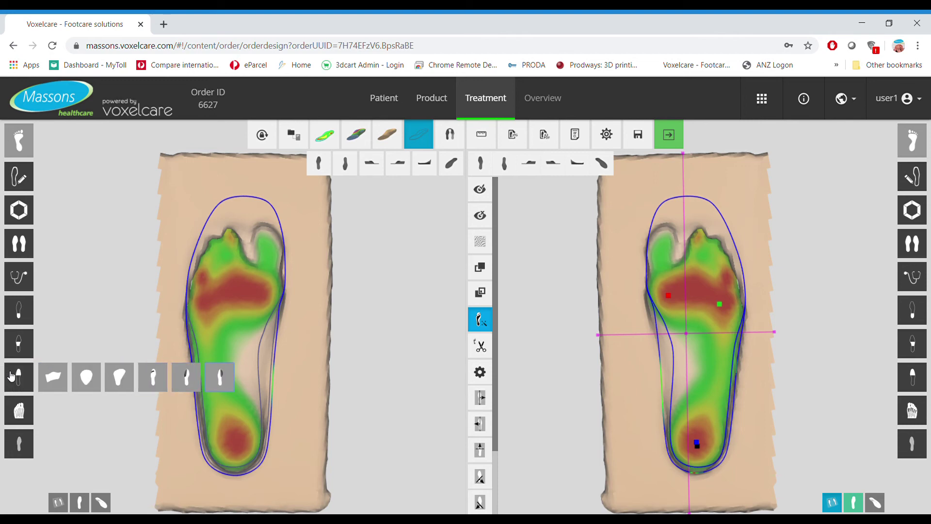
# Place a Bar module on the left forefoot, then shift it up and rotate it slightly.
pyautogui.click(47, 382)
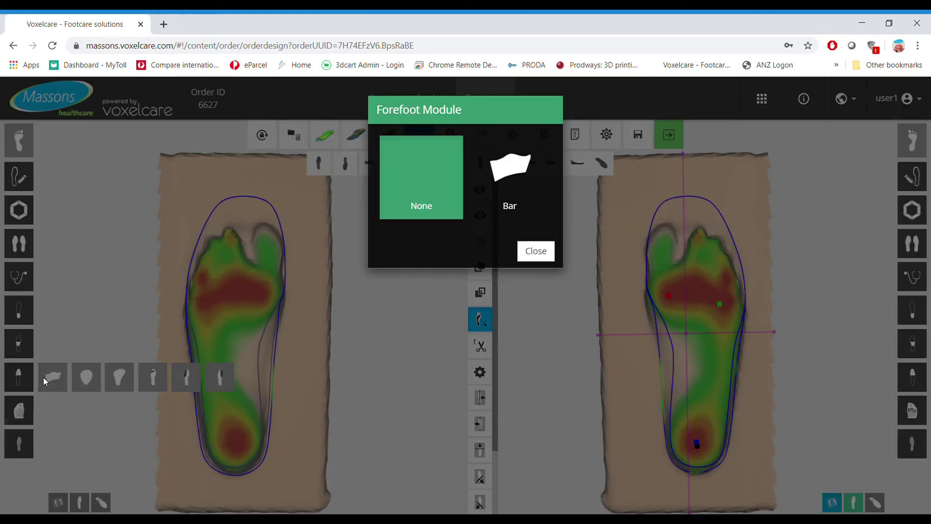
pyautogui.click(513, 175)
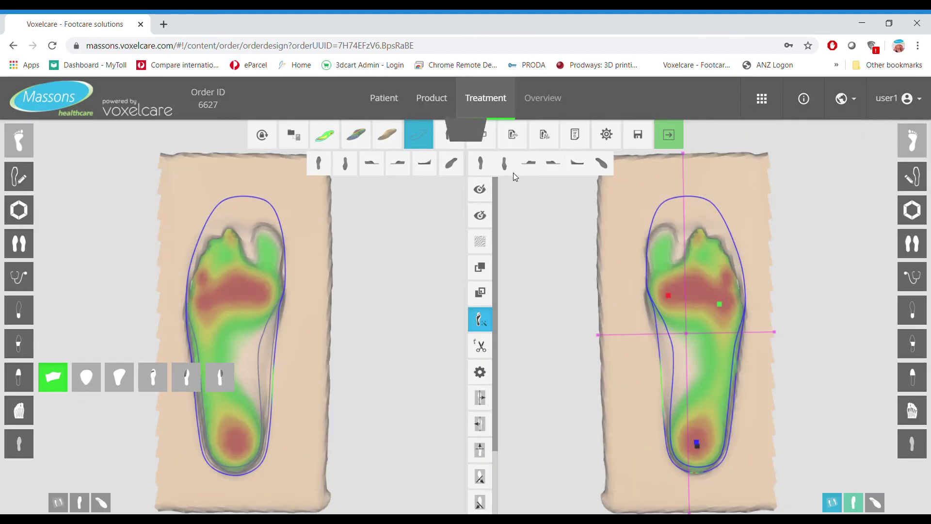
pyautogui.click(321, 464)
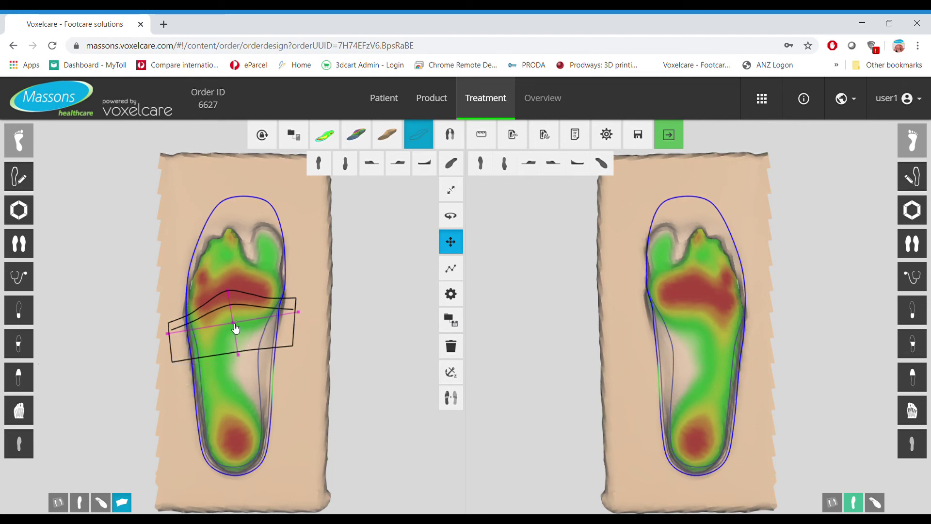
pyautogui.moveTo(237, 329)
pyautogui.mouseDown()
pyautogui.moveTo(266, 333)
pyautogui.moveTo(228, 306)
pyautogui.moveTo(216, 328)
pyautogui.moveTo(239, 331)
pyautogui.mouseUp()
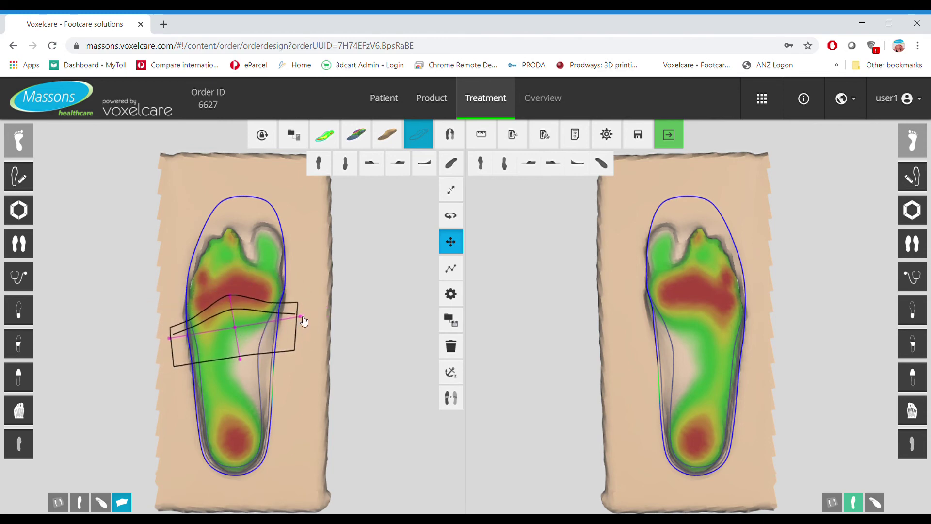
pyautogui.moveTo(300, 318)
pyautogui.mouseDown()
pyautogui.moveTo(300, 352)
pyautogui.moveTo(300, 313)
pyautogui.mouseUp()
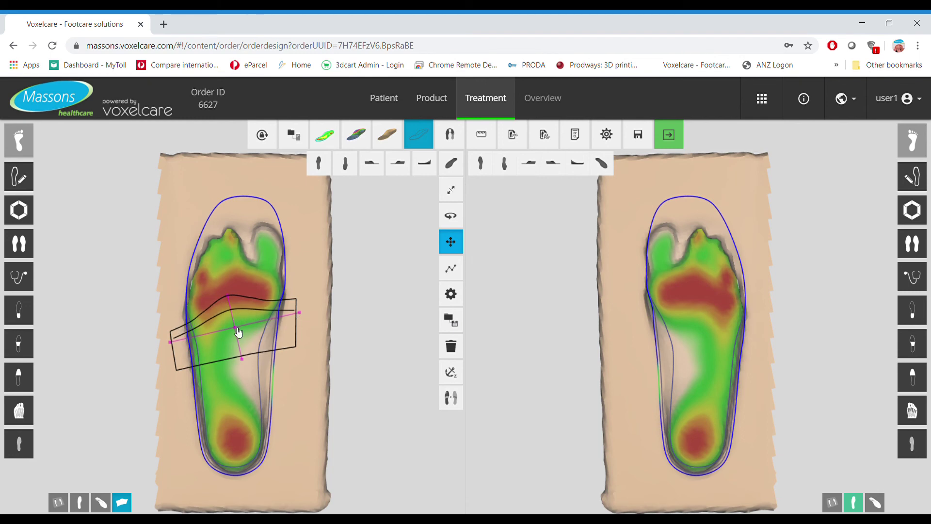
pyautogui.moveTo(237, 328); pyautogui.dragTo(241, 321)
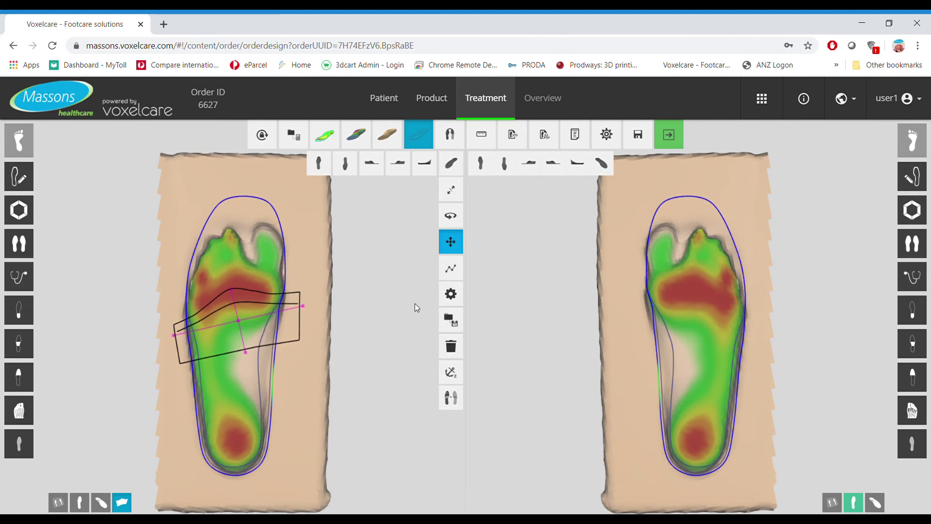
# Raise the metatarsal bar height seven steps from 5 to 8.5 and confirm.
pyautogui.click(450, 295)
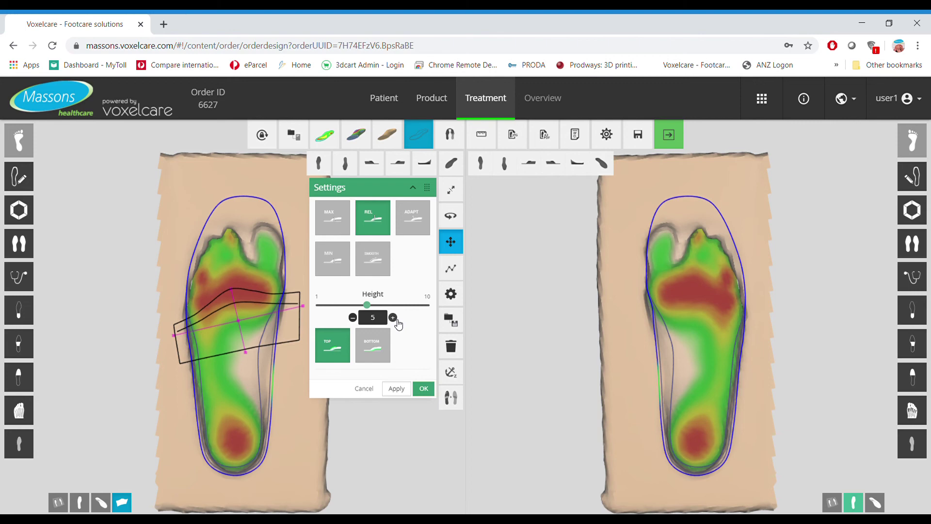
pyautogui.click(393, 318)
pyautogui.click(393, 317)
pyautogui.click(393, 317)
pyautogui.click(393, 317)
pyautogui.click(393, 318)
pyautogui.click(393, 318)
pyautogui.click(393, 318)
pyautogui.click(424, 389)
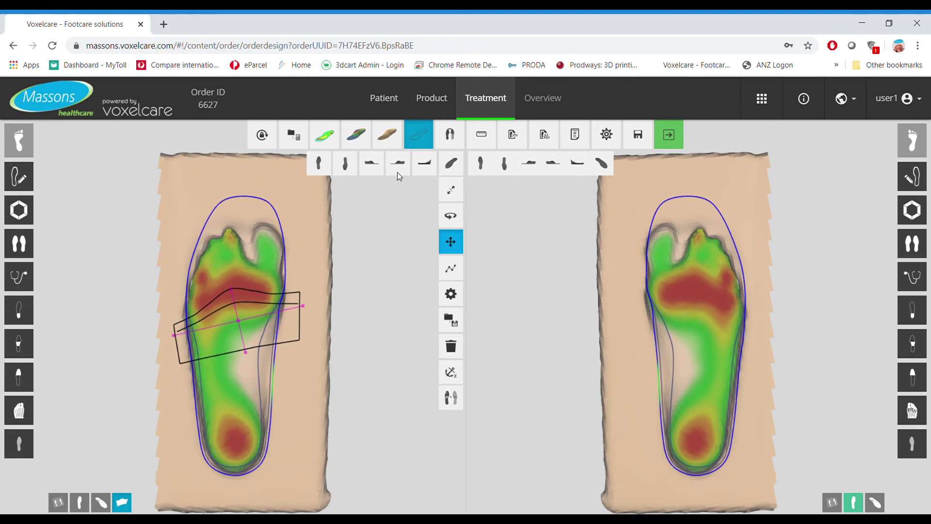
pyautogui.click(426, 147)
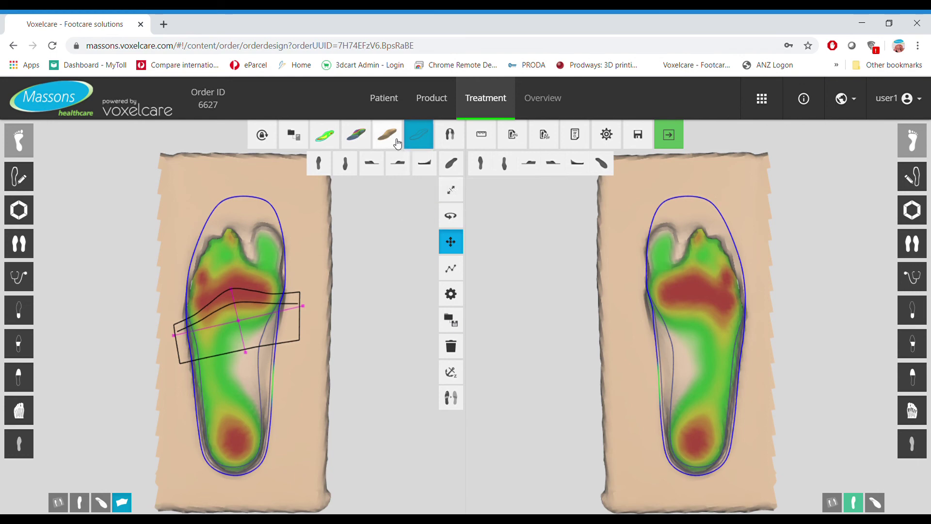
pyautogui.moveTo(396, 142)
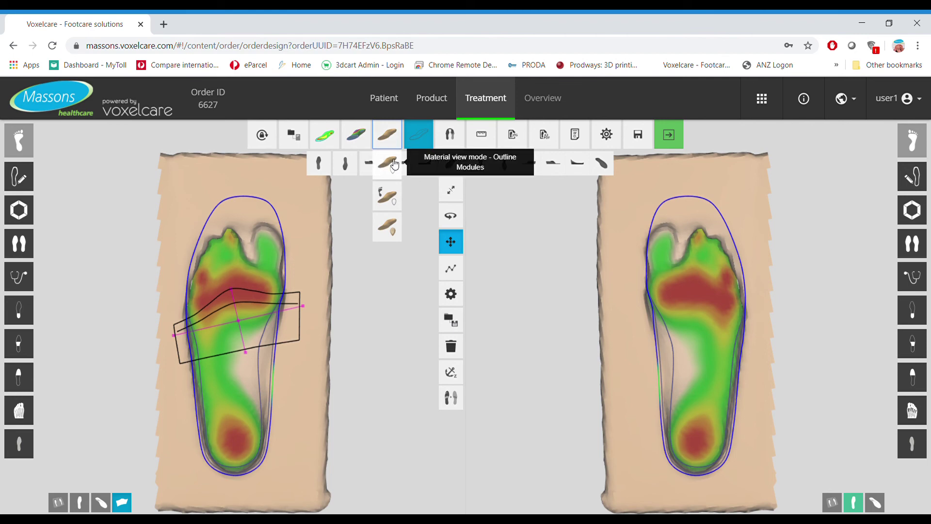
# Show the insoles as module outlines and orbit the left insole in 3-D to inspect the bar.
pyautogui.click(395, 165)
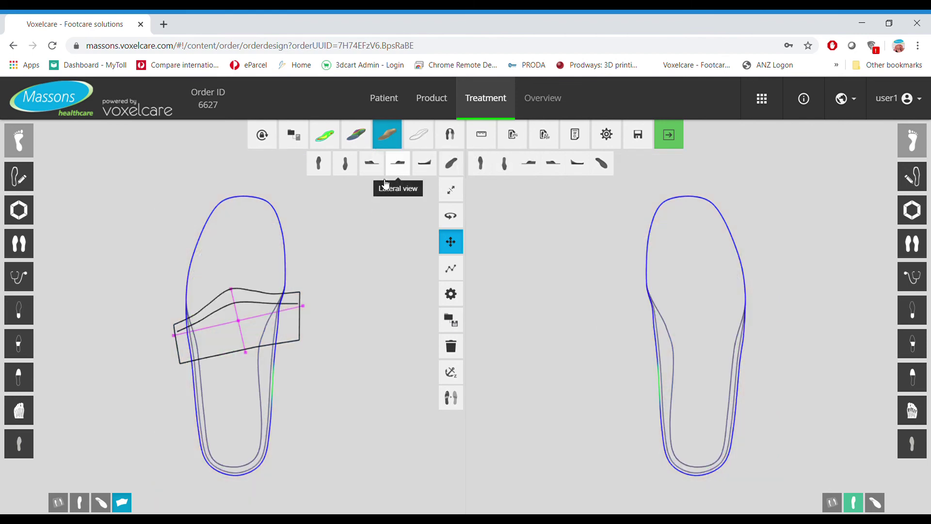
pyautogui.click(451, 164)
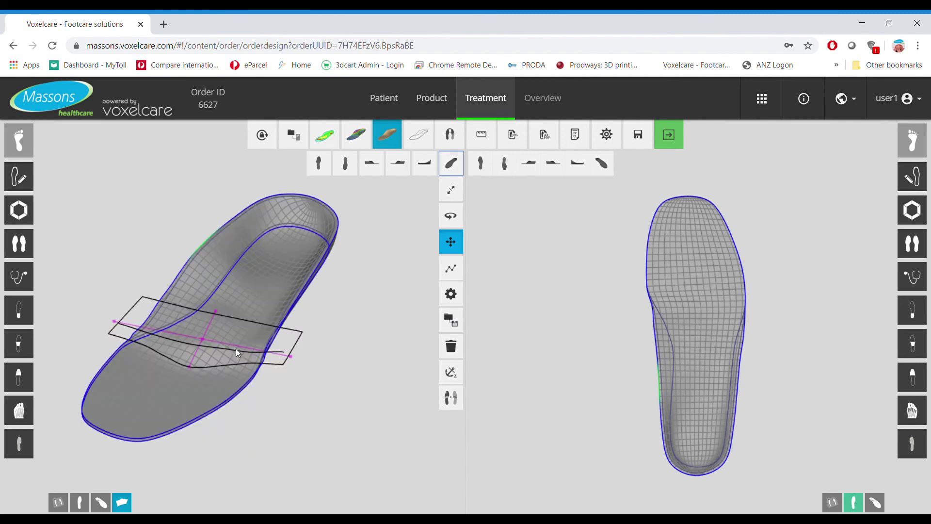
pyautogui.moveTo(308, 393); pyautogui.dragTo(343, 372)
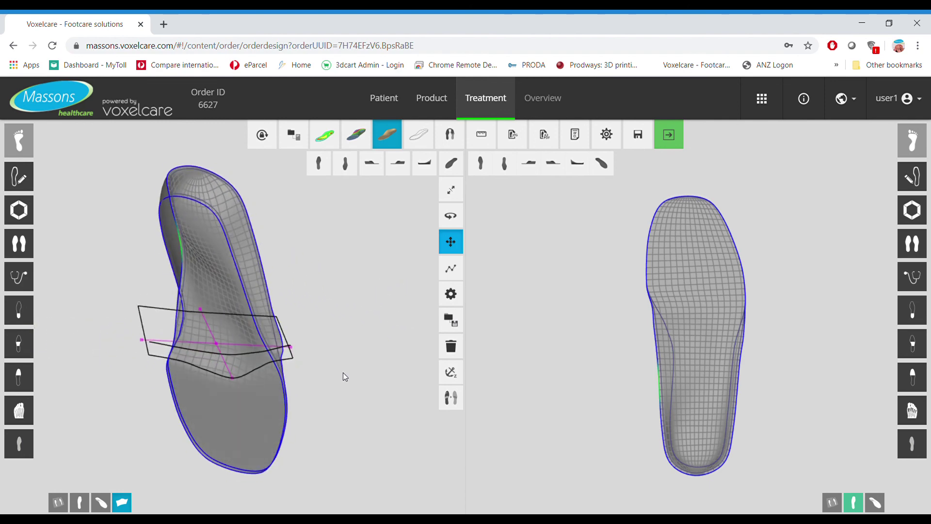
pyautogui.click(319, 163)
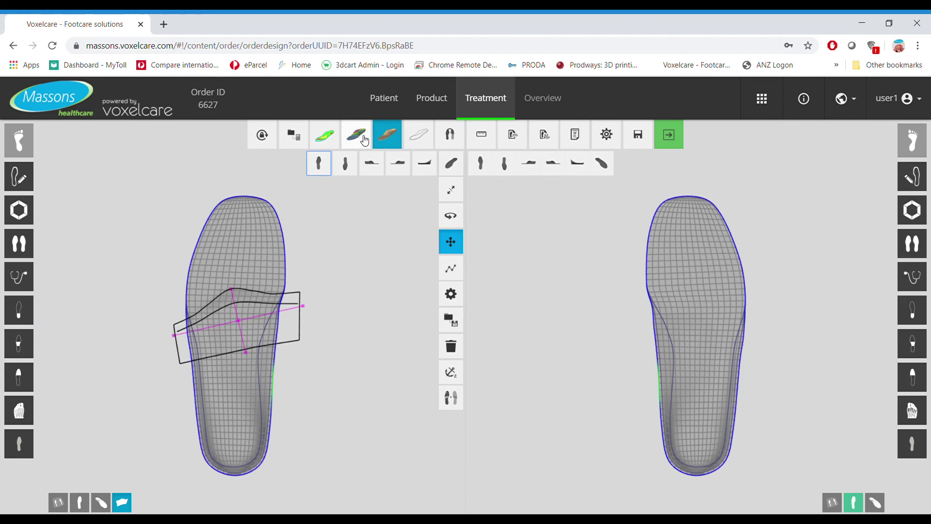
# Colour both insoles by height on a 0–55 scale and tilt the left one obliquely.
pyautogui.moveTo(361, 139)
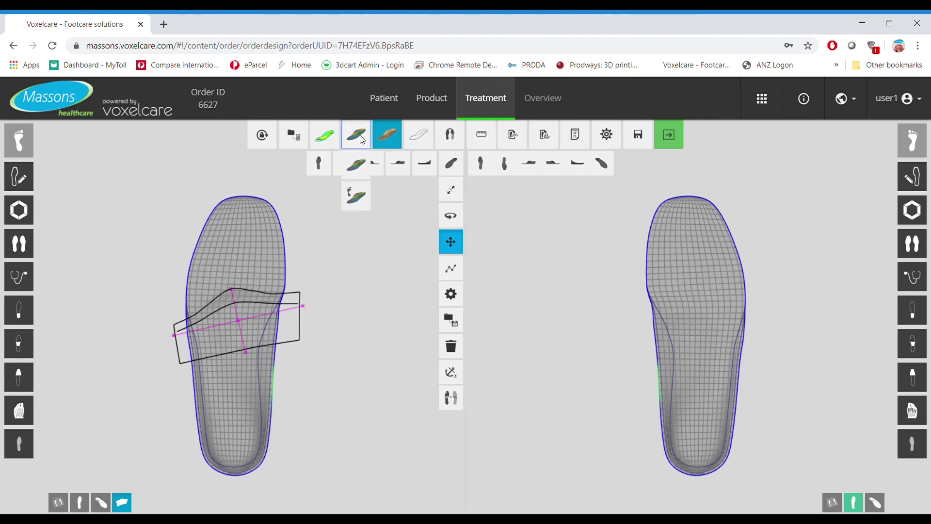
pyautogui.click(365, 166)
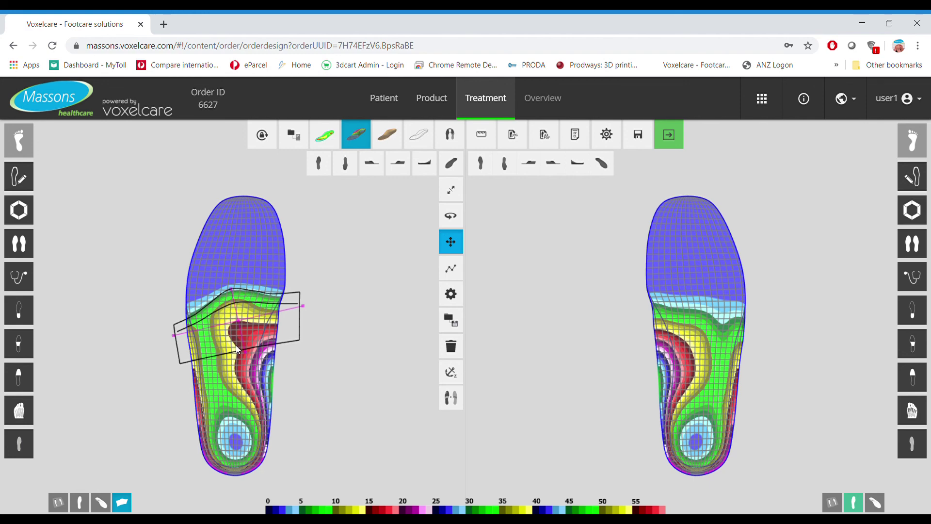
pyautogui.click(451, 164)
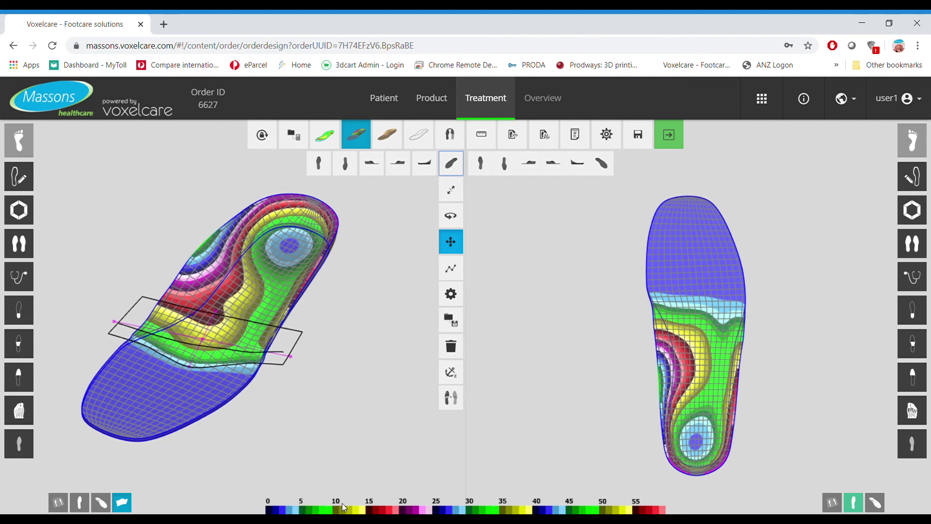
# Show the +3 to -3 mm contact map, inspect the left bar, and nudge it slightly right.
pyautogui.click(337, 141)
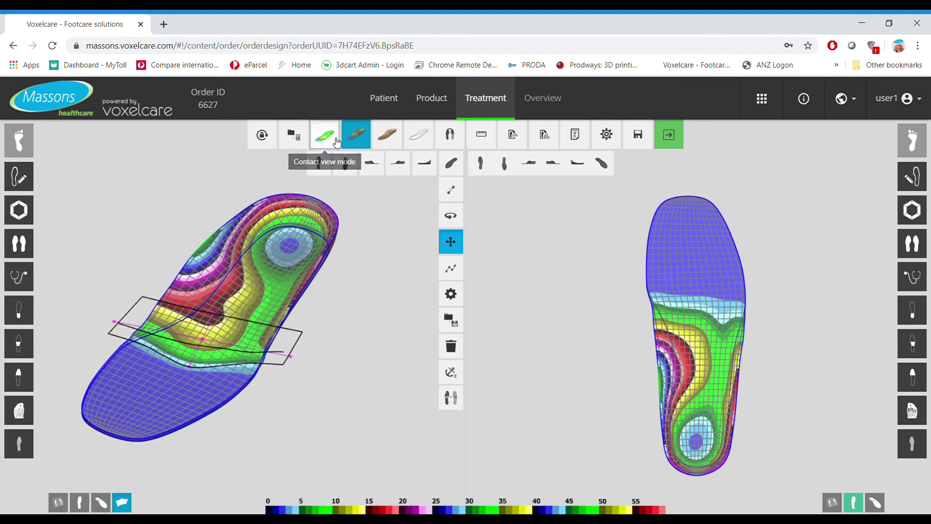
pyautogui.click(347, 318)
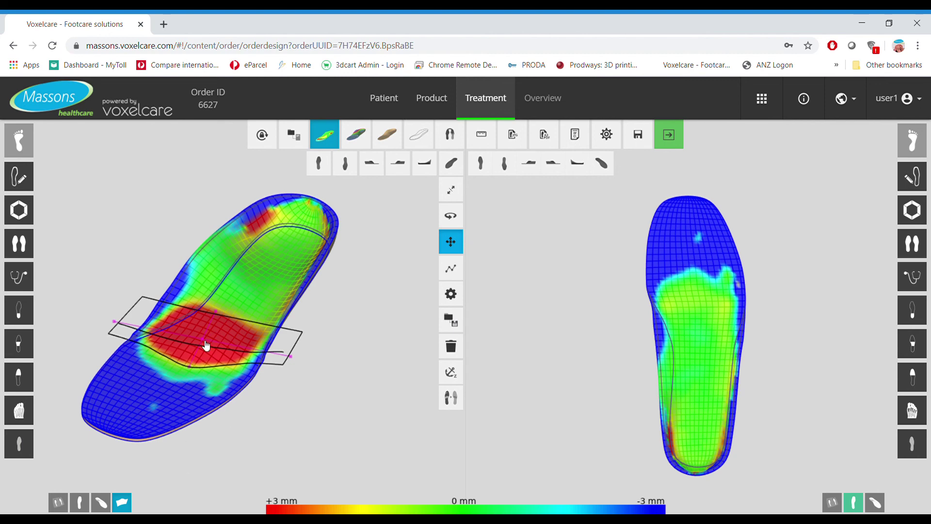
pyautogui.moveTo(206, 345); pyautogui.dragTo(226, 342)
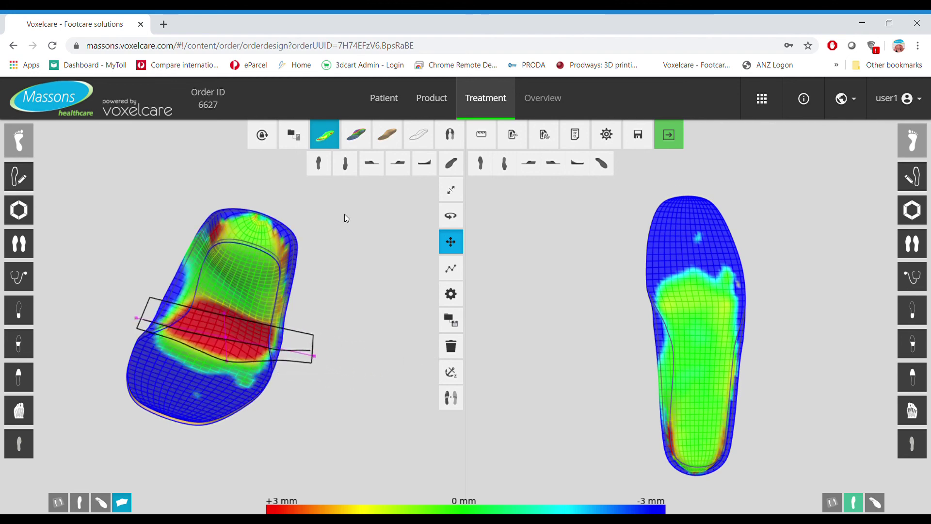
pyautogui.click(320, 167)
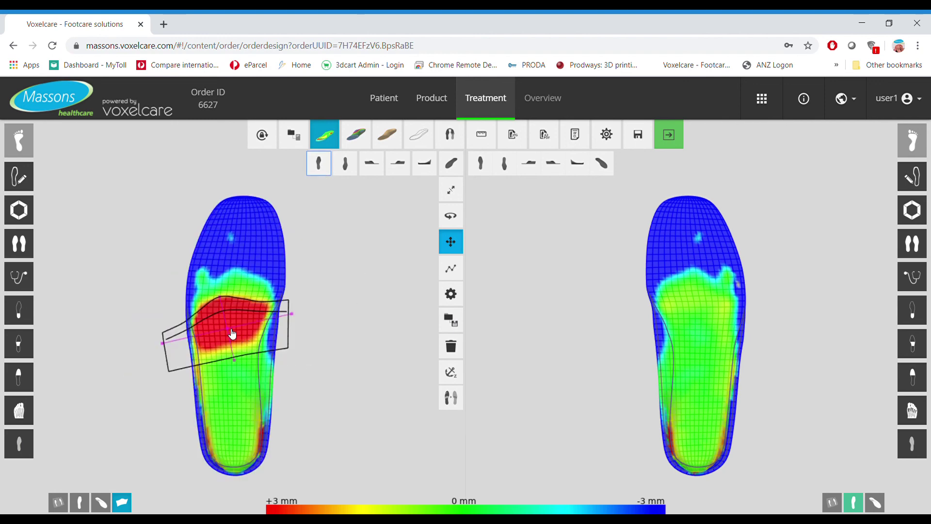
pyautogui.moveTo(231, 334); pyautogui.dragTo(235, 336)
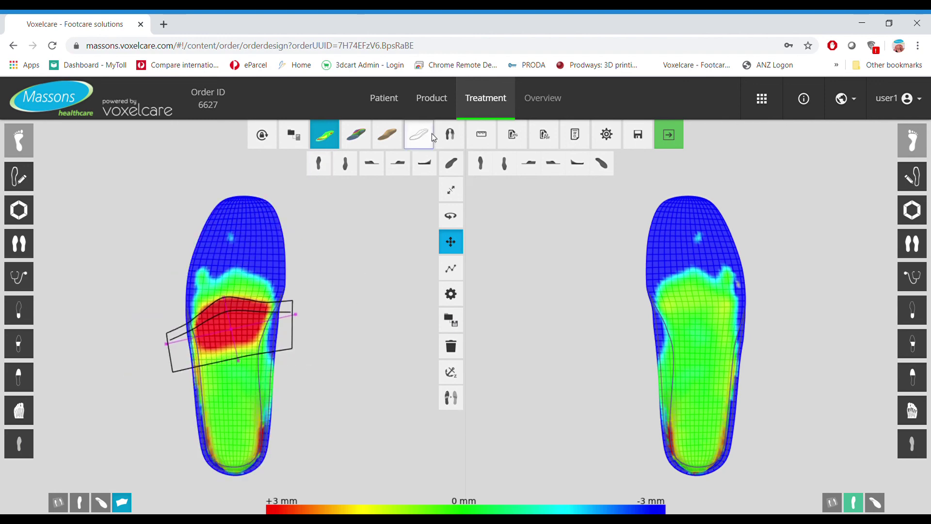
pyautogui.click(419, 134)
# Return to foot scans, copy the metatarsal bar to the right foot, and shift it up-left.
pyautogui.click(426, 201)
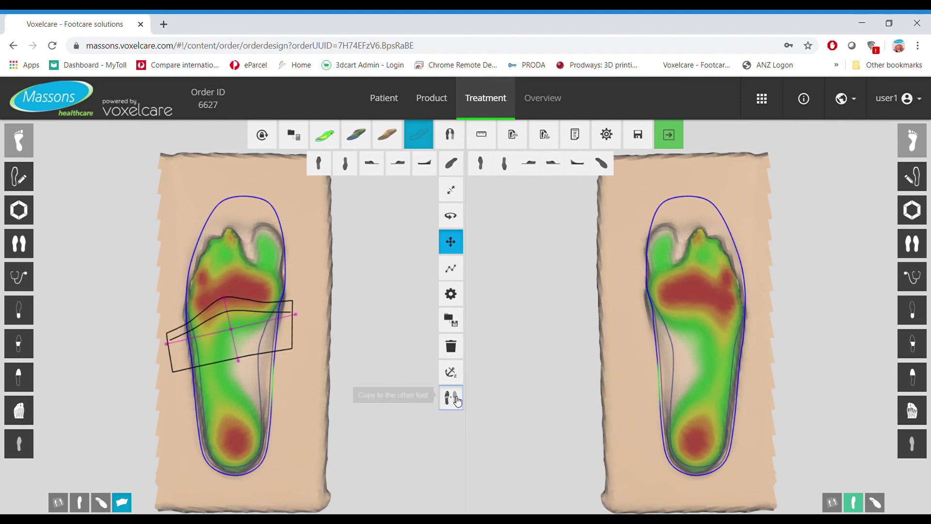
pyautogui.click(457, 399)
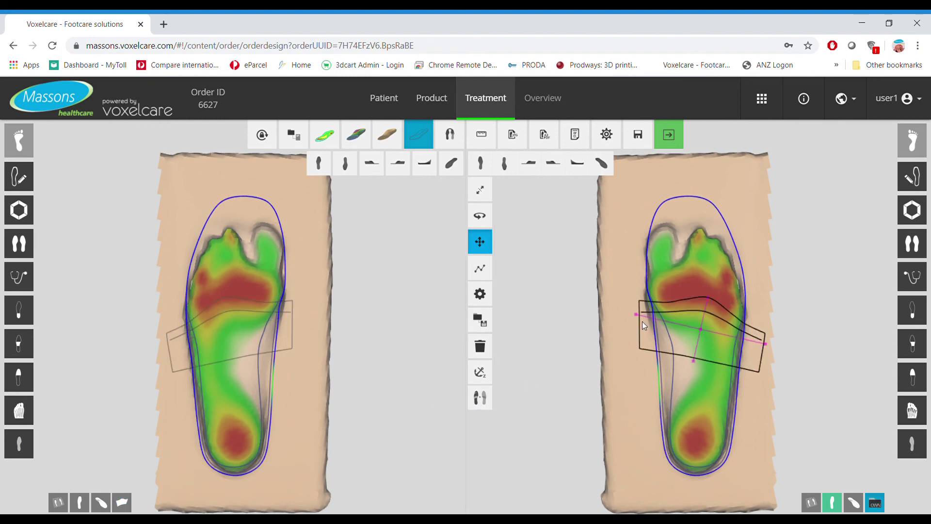
pyautogui.moveTo(705, 330); pyautogui.dragTo(699, 329)
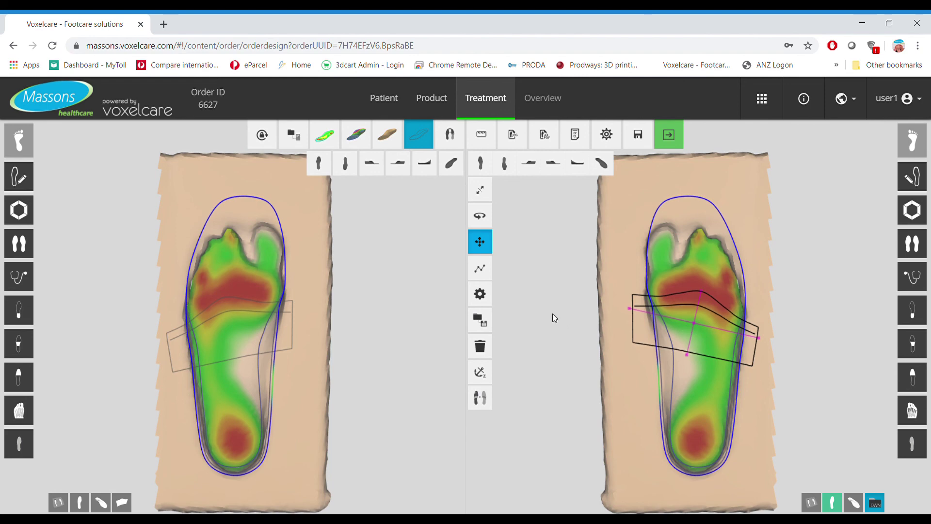